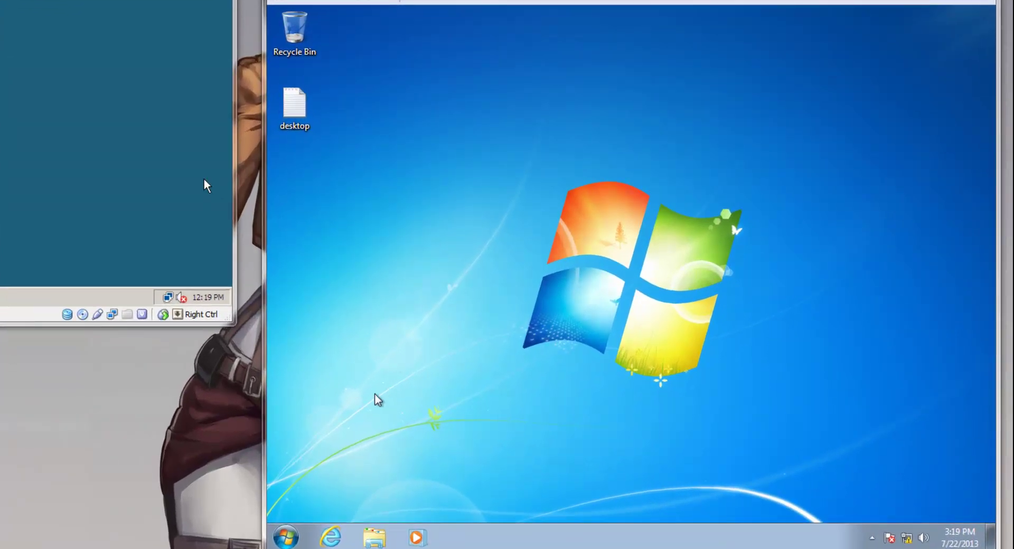
- In Windows 7, open Computer's Properties and choose Remote settings to trigger the UAC prompt
click(286, 538)
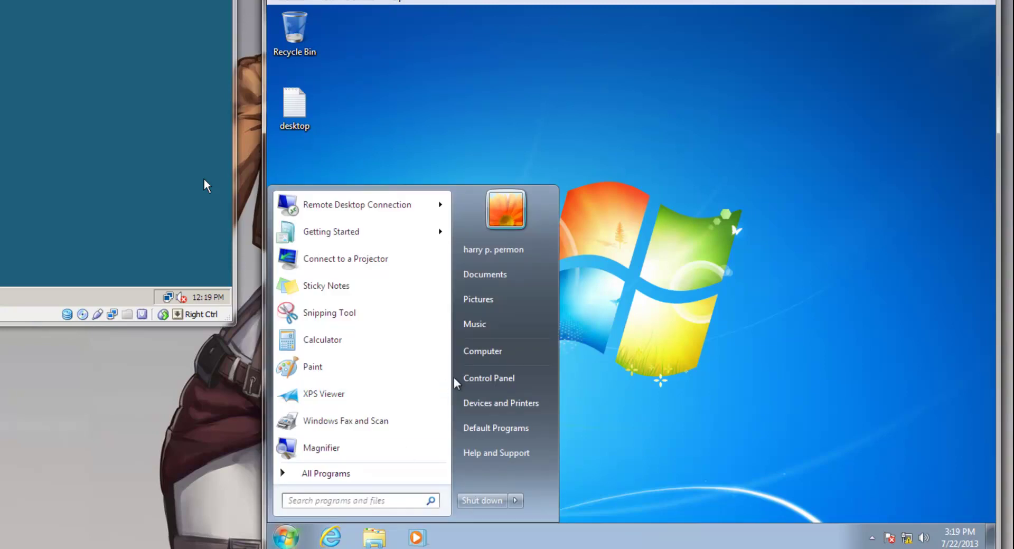
right_click(485, 358)
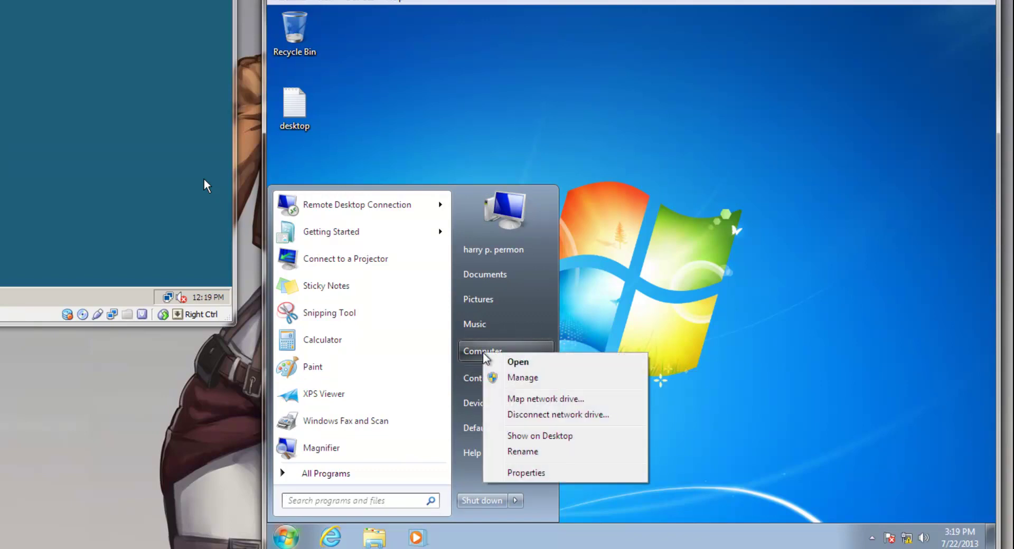
click(523, 478)
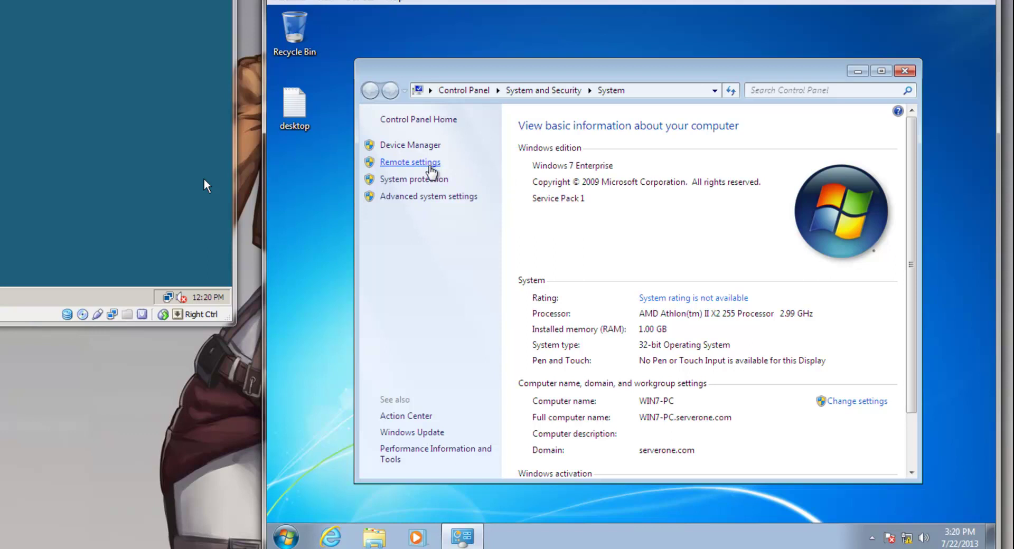
click(430, 165)
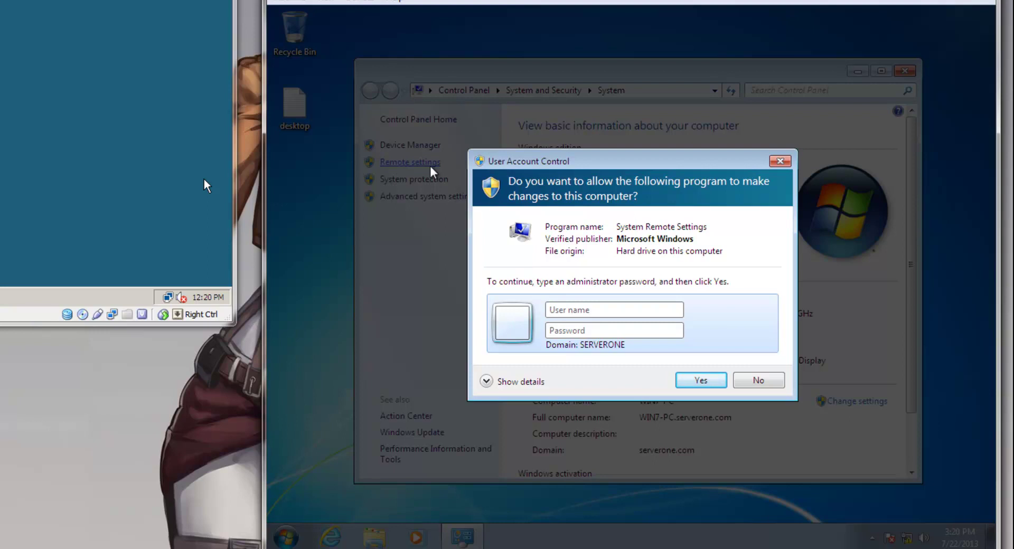
- Authorize the UAC prompt with the Administrator account and its password
text(Administrator*******)
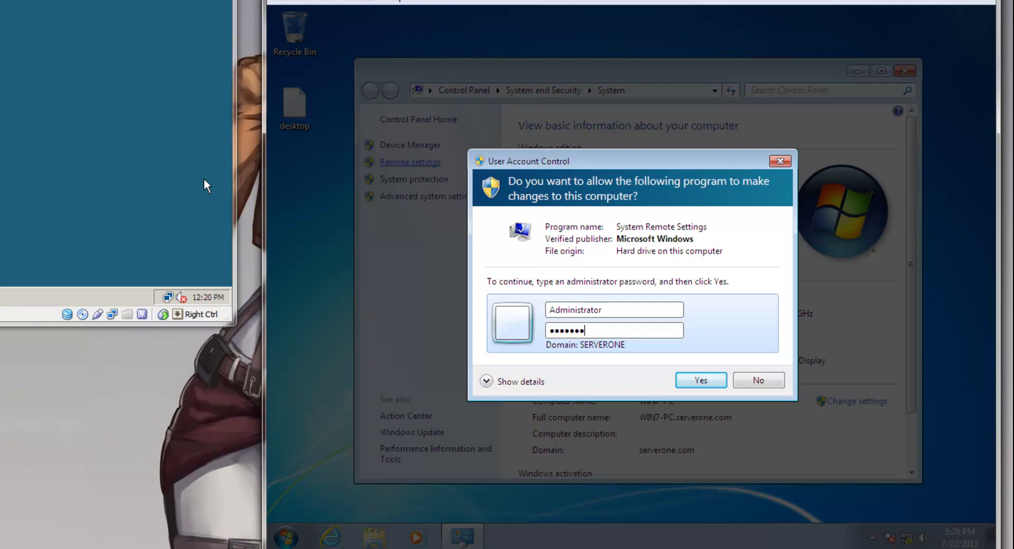
key(Return)
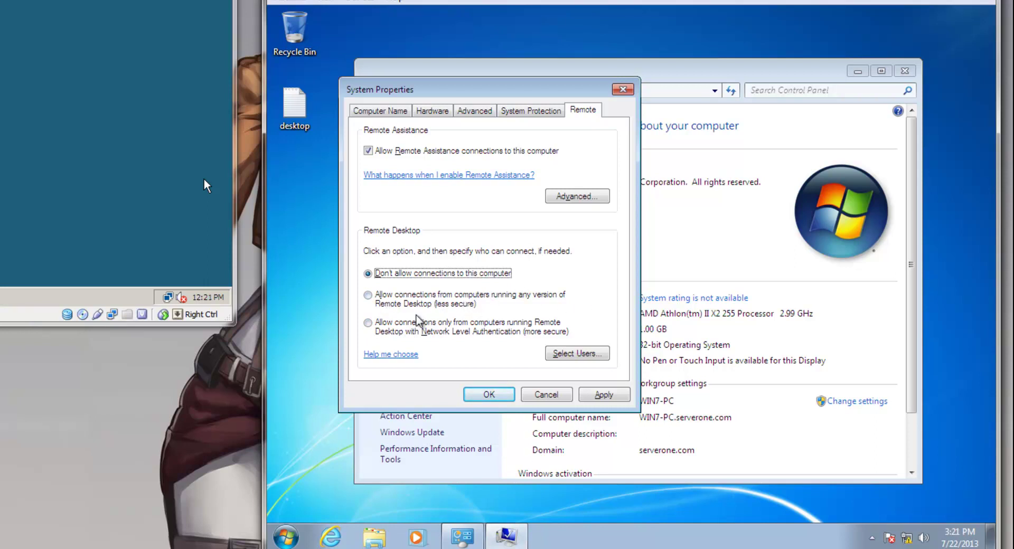
- Allow Remote Desktop connections from any version, apply with OK, and close the System window
click(381, 305)
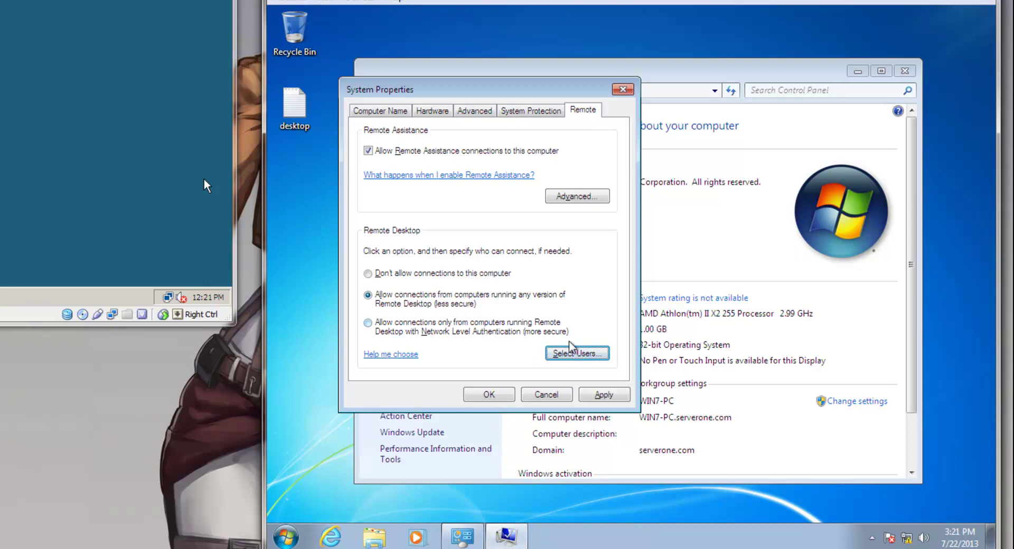
click(581, 354)
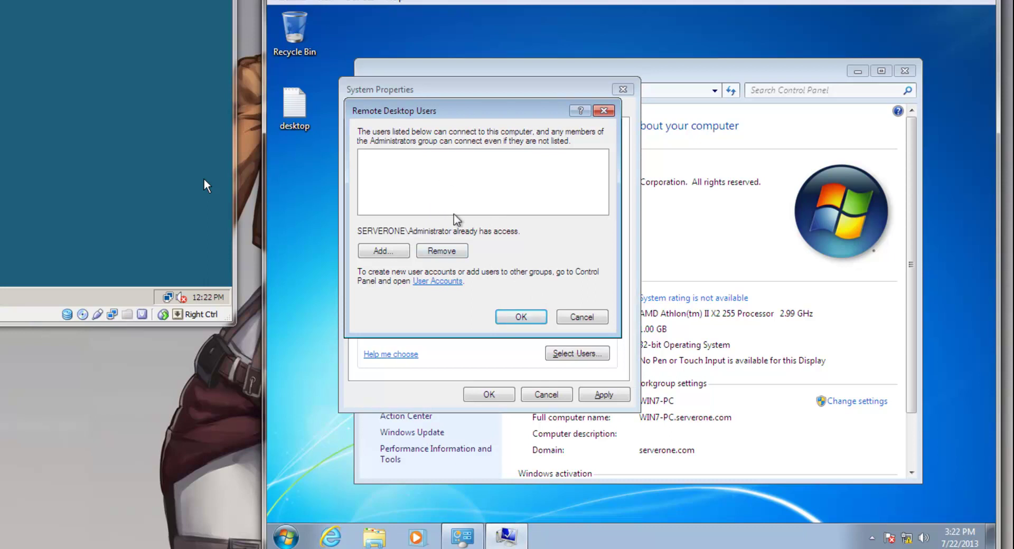
click(581, 318)
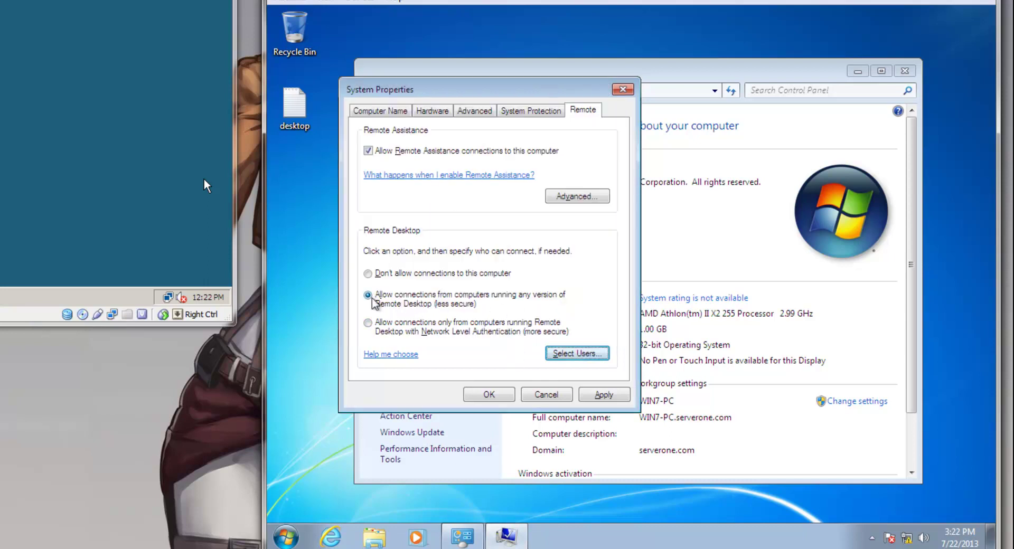
click(492, 395)
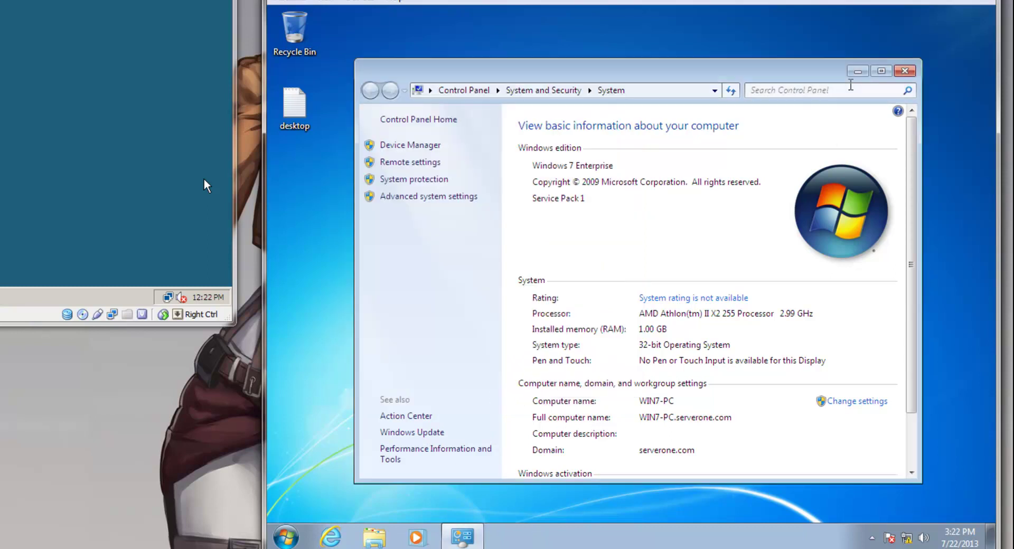
click(904, 71)
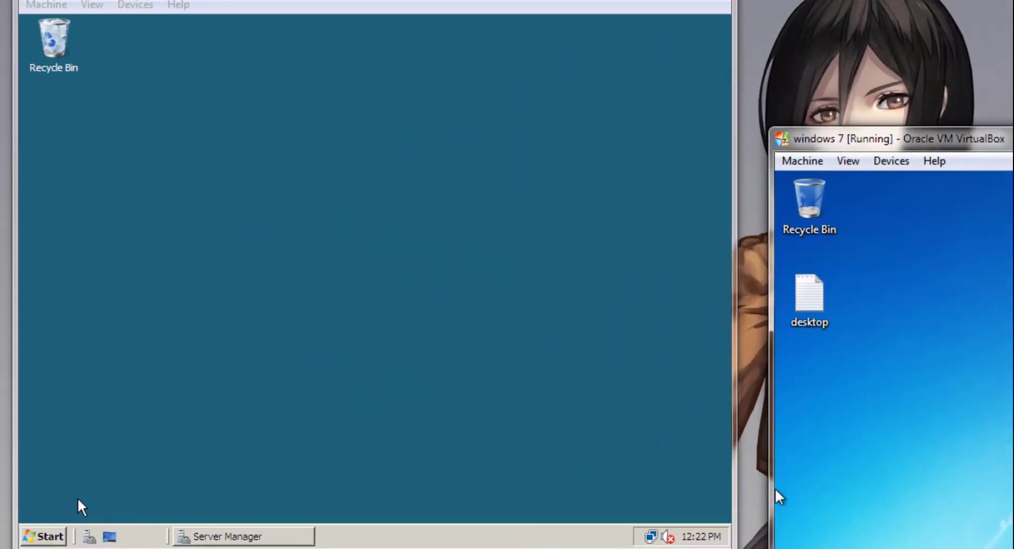
- On the Server 2008 VM, search the Start menu for 're' and launch Remote Desktop Connection
click(53, 537)
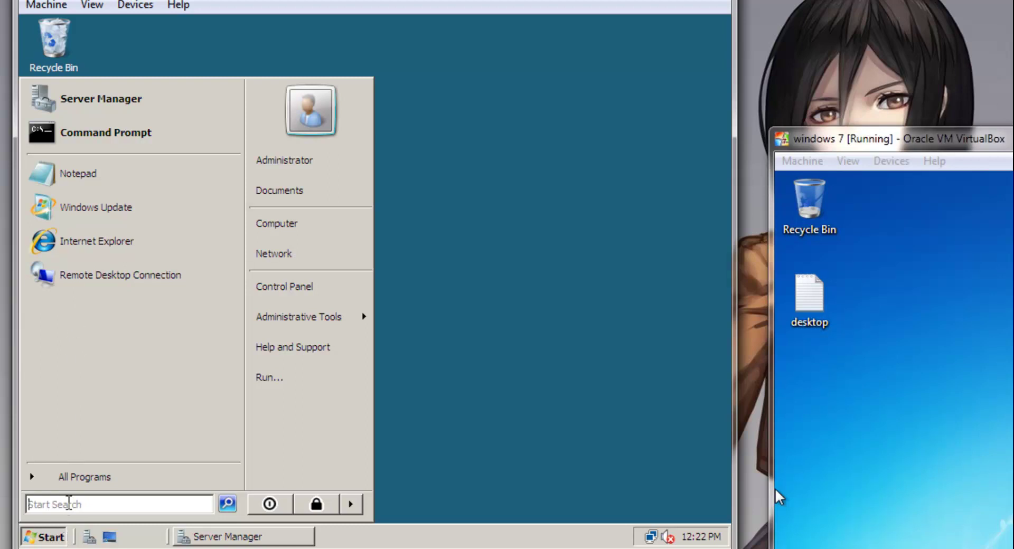
text(re)
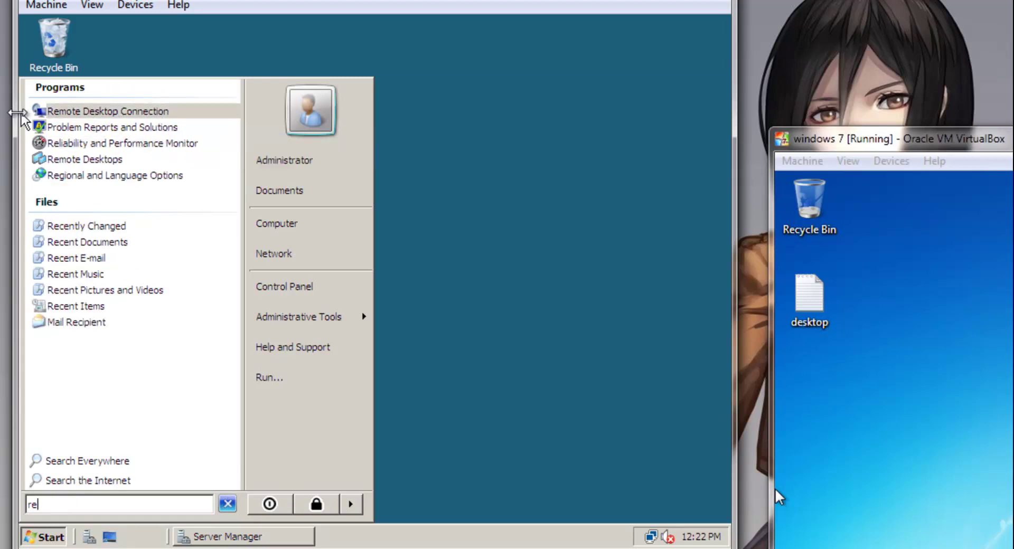
click(110, 112)
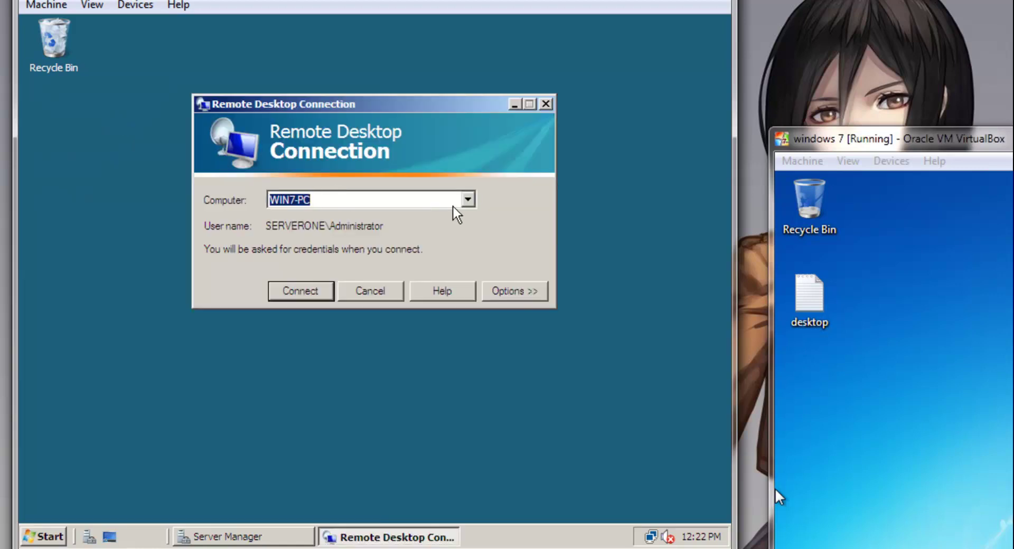
click(467, 205)
click(467, 205)
click(352, 199)
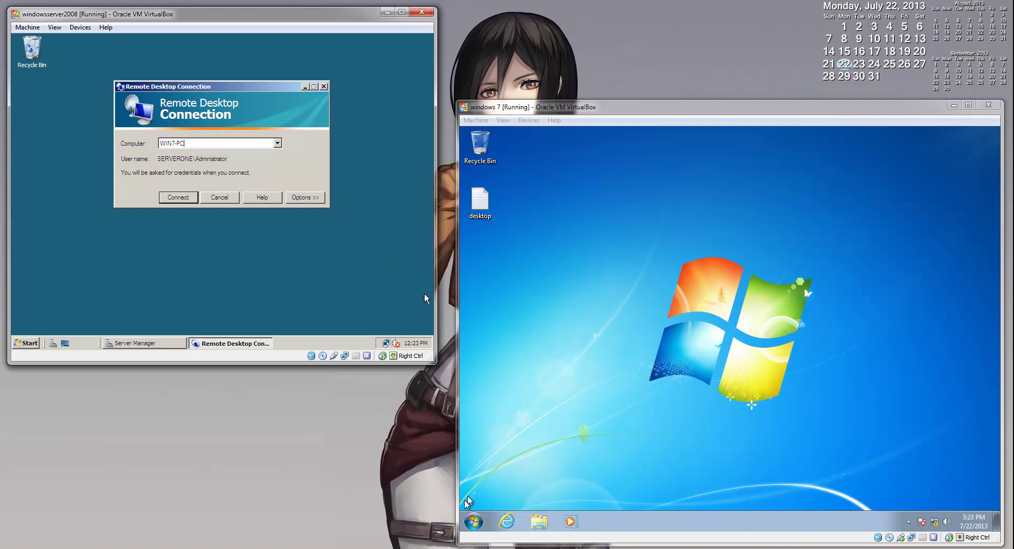
click(474, 523)
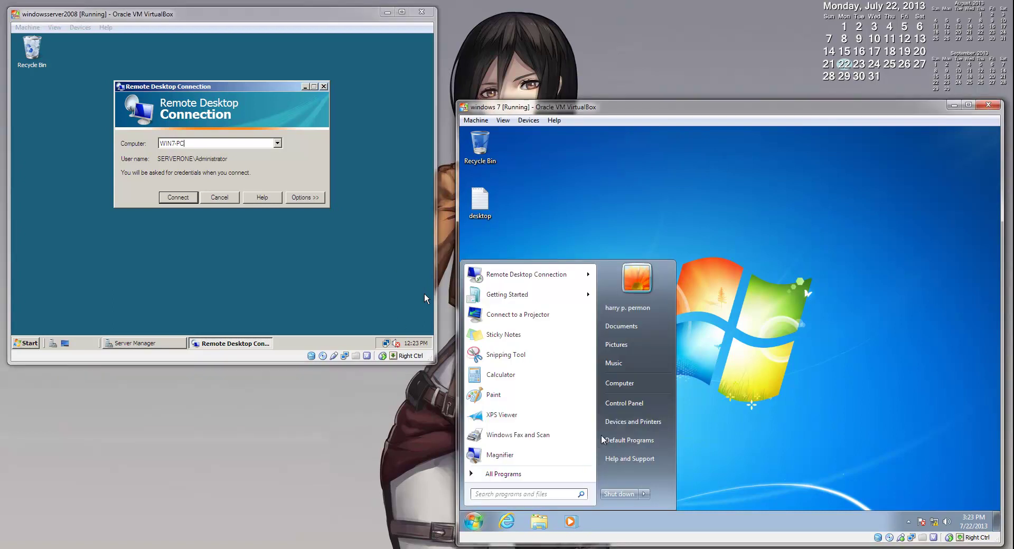
right_click(625, 389)
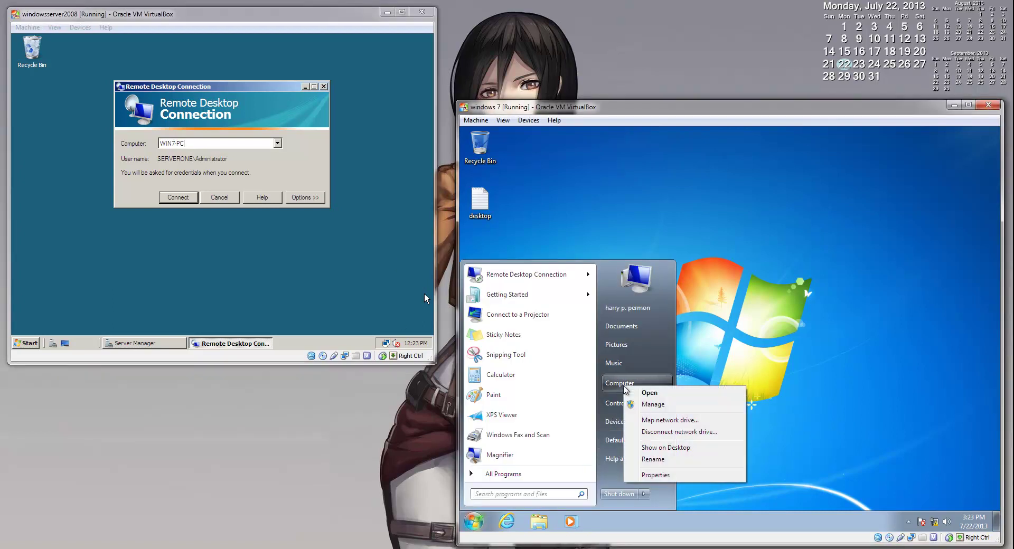
click(658, 480)
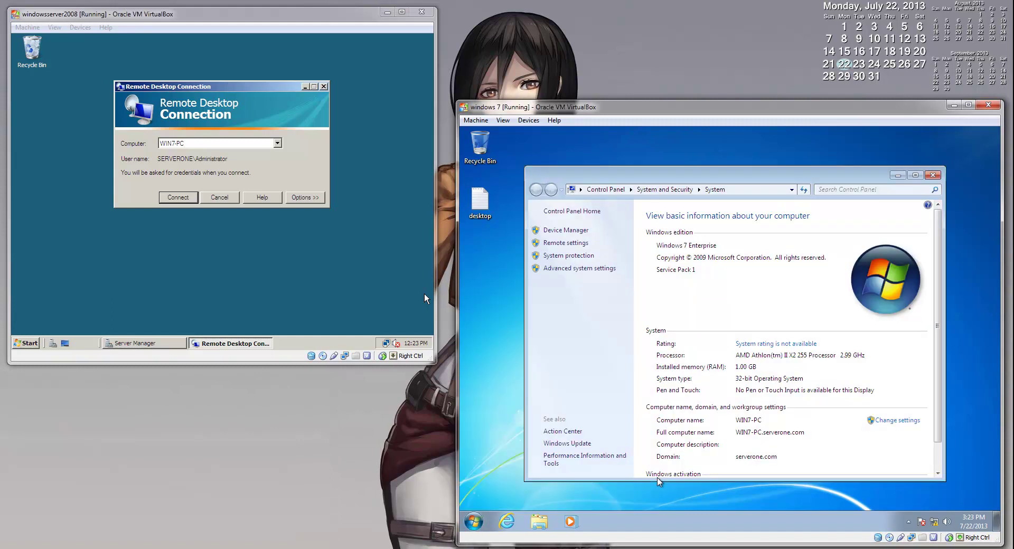
scroll(770, 433, down, 1)
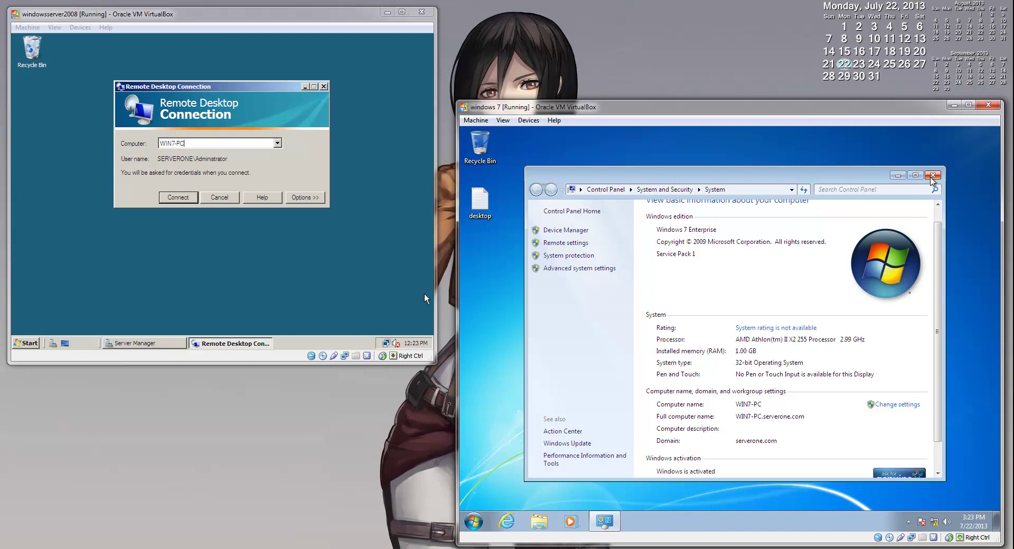
click(933, 174)
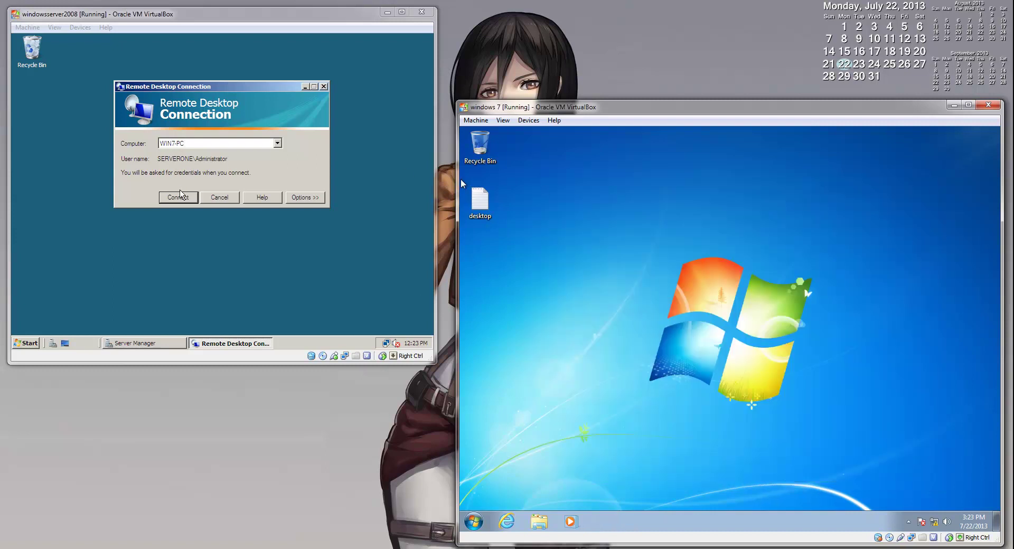
- Connect to WIN7-PC and submit the administrator account's password
click(187, 202)
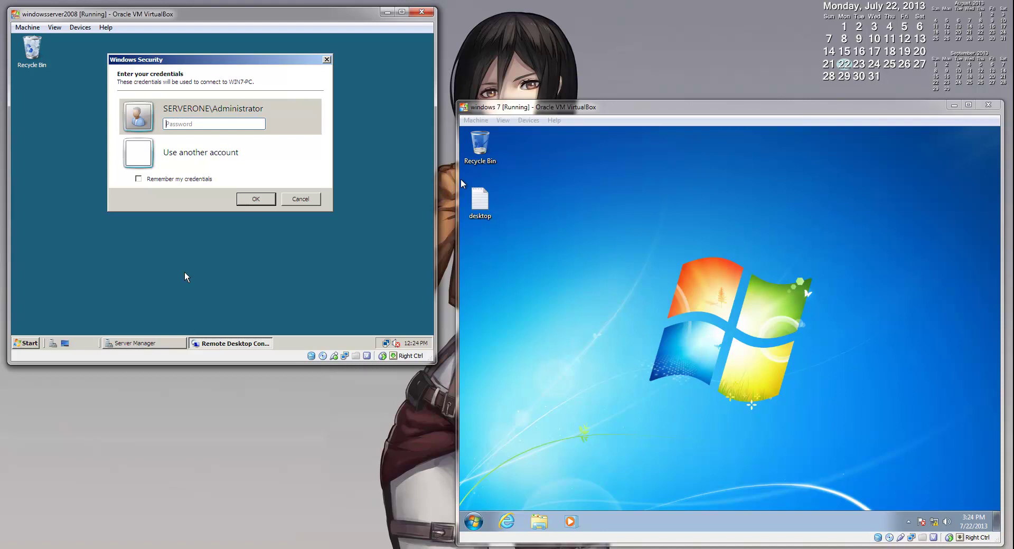
click(221, 128)
click(251, 124)
text(••••)
key(Return)
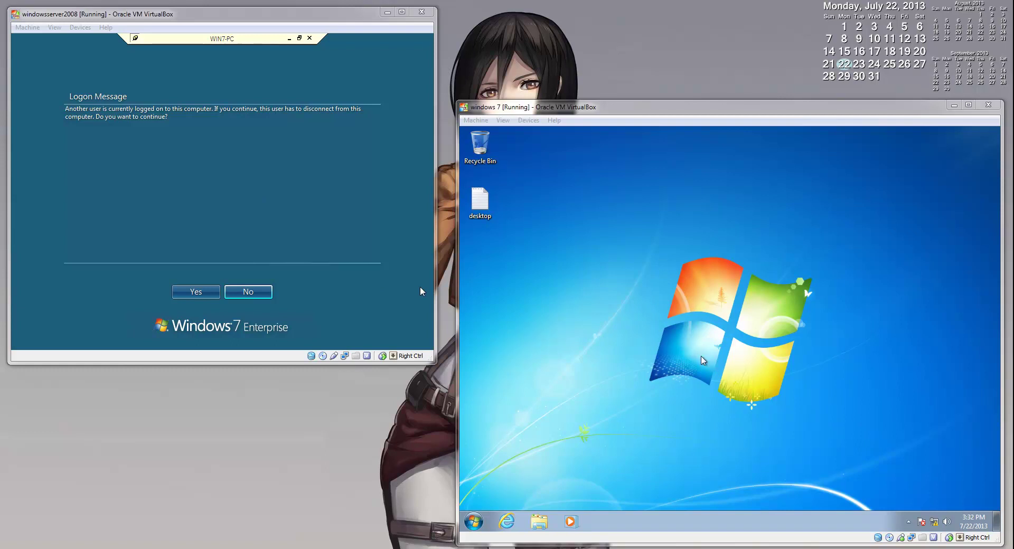
- Answer Yes to the other-user-logged-on message so the WIN7-PC logon continues
click(474, 521)
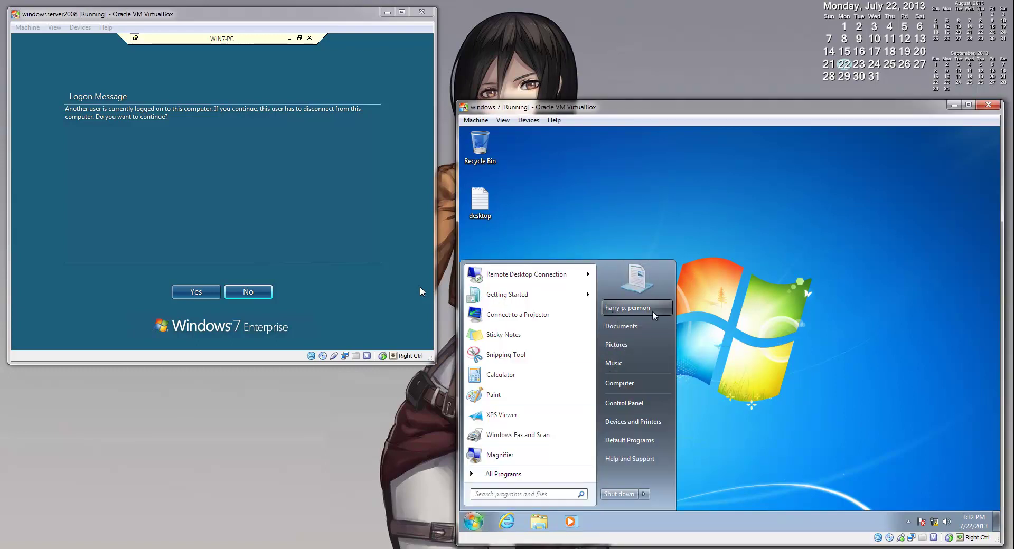
click(770, 314)
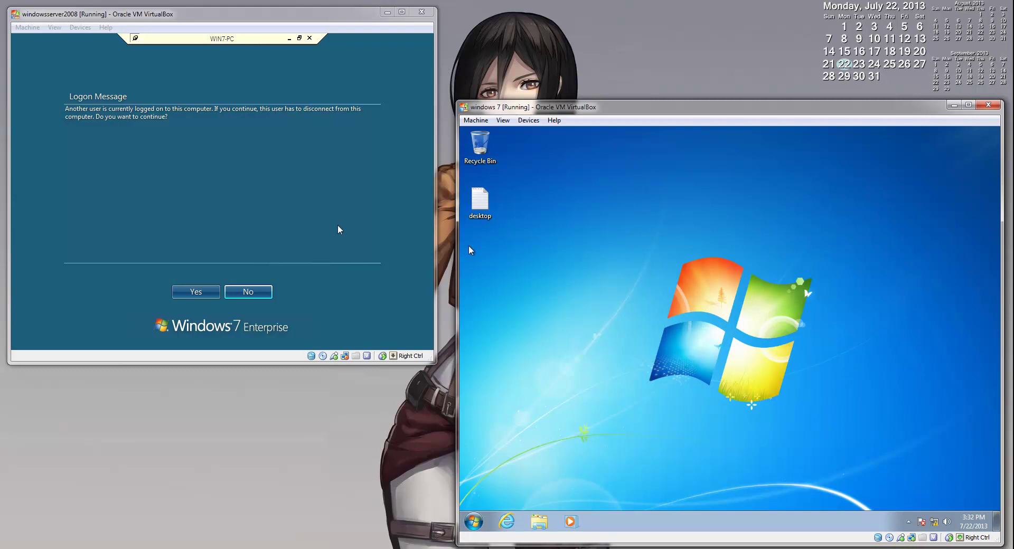
click(305, 218)
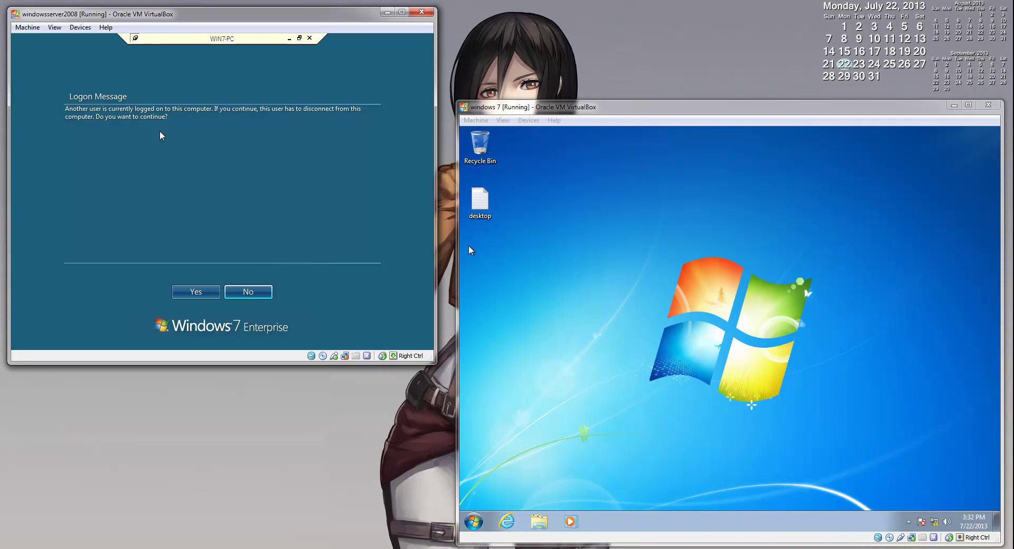
click(208, 298)
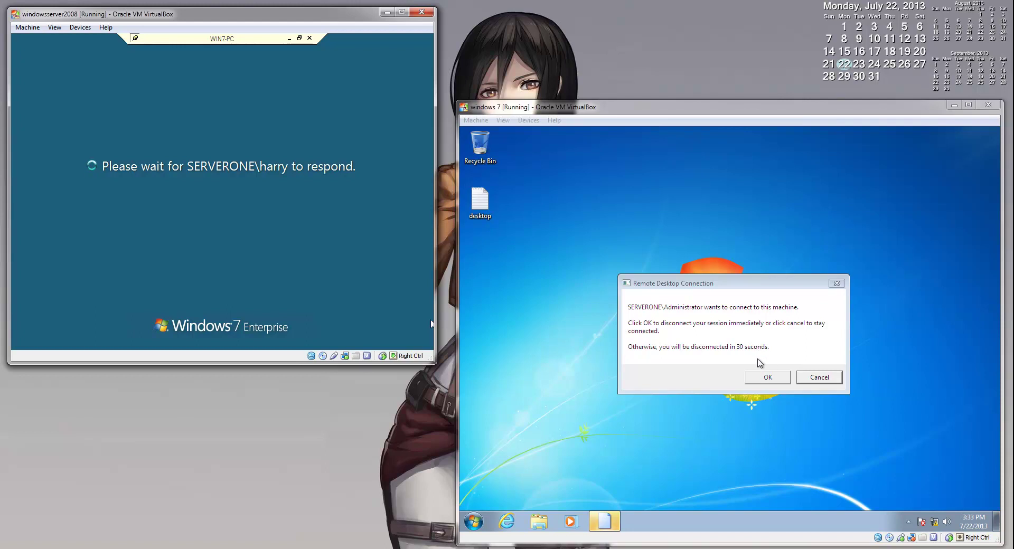
- On Windows 7, accept disconnecting the local session so the remote Administrator session takes over
click(782, 384)
click(780, 378)
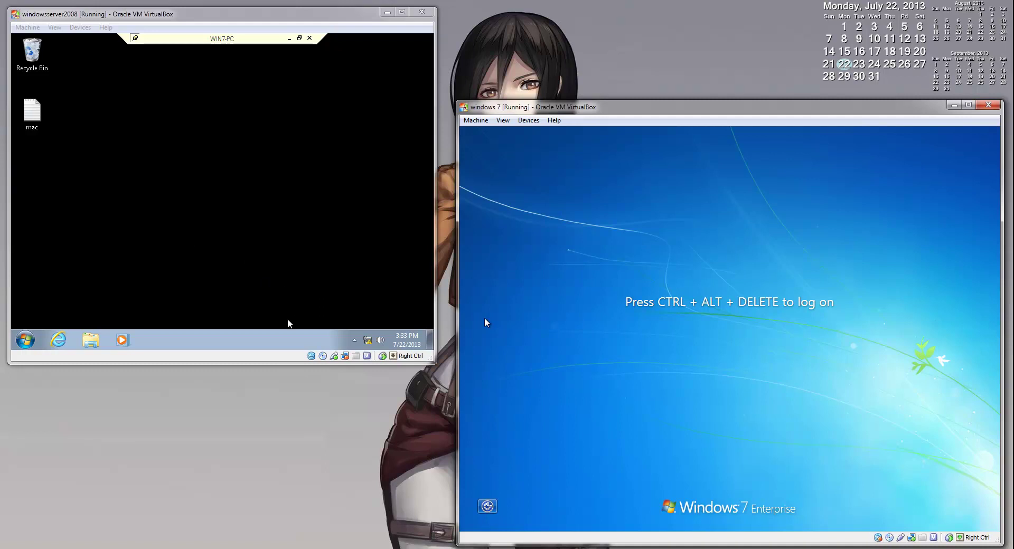
click(26, 341)
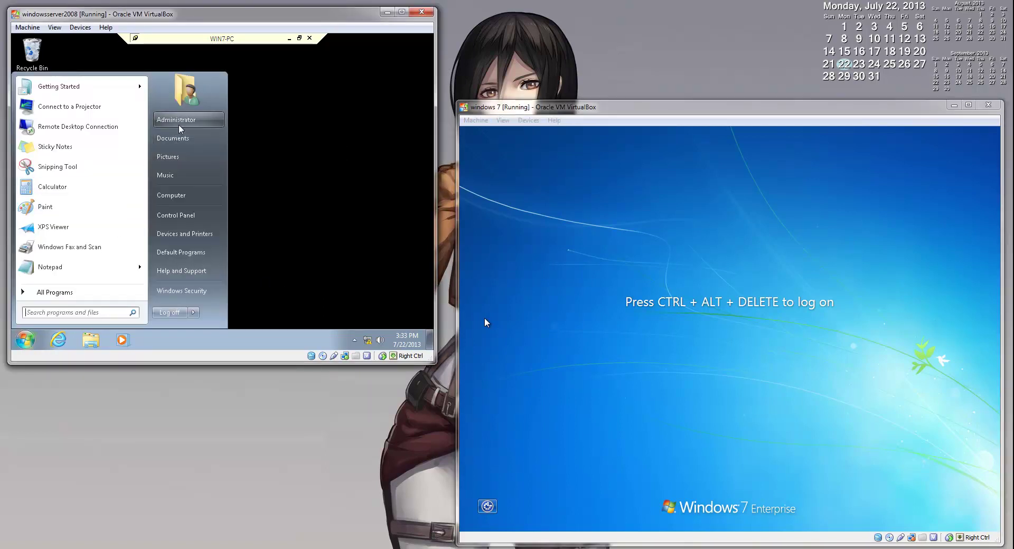
click(256, 207)
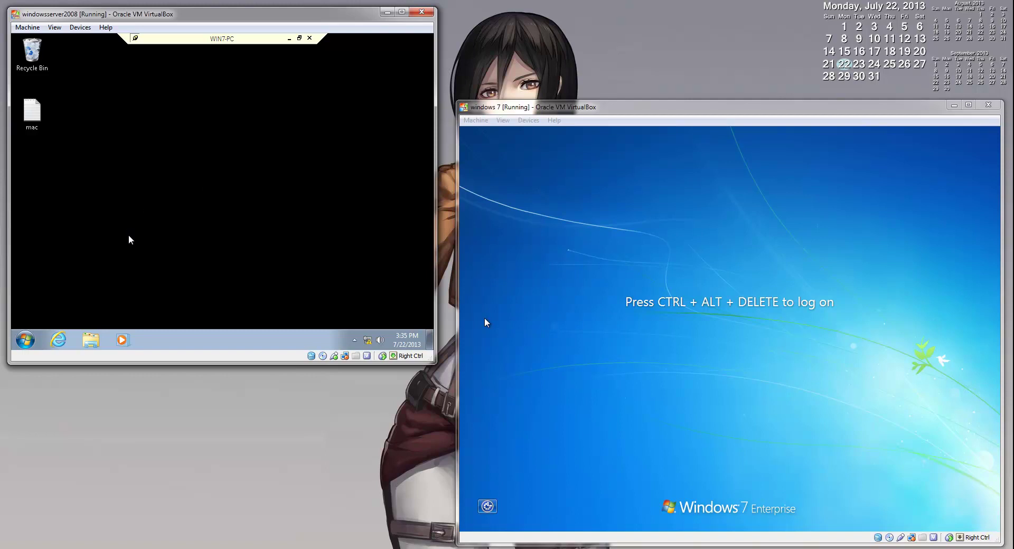
- Restore the remote session to a window, move it around, then maximize it to full screen
click(299, 38)
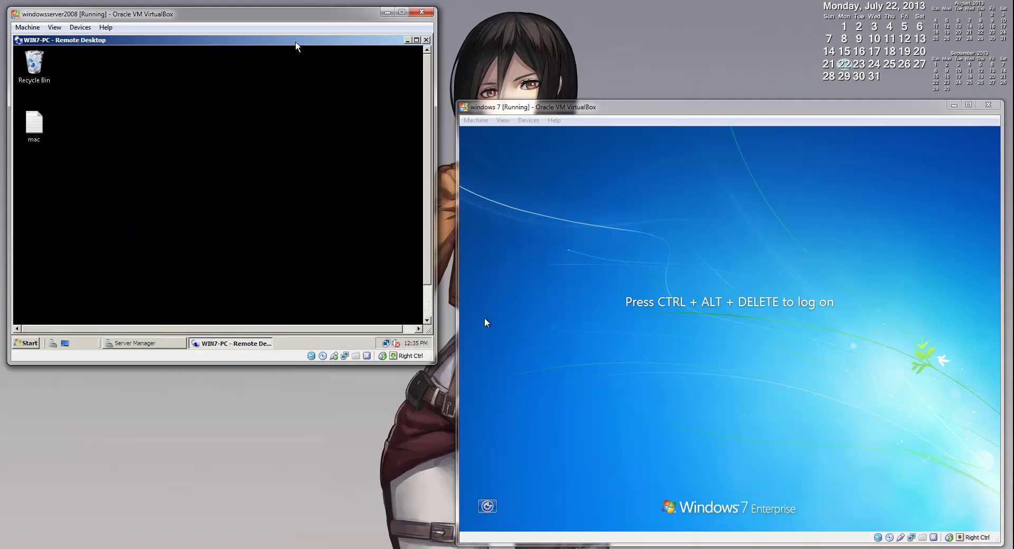
drag(296, 85, 390, 69)
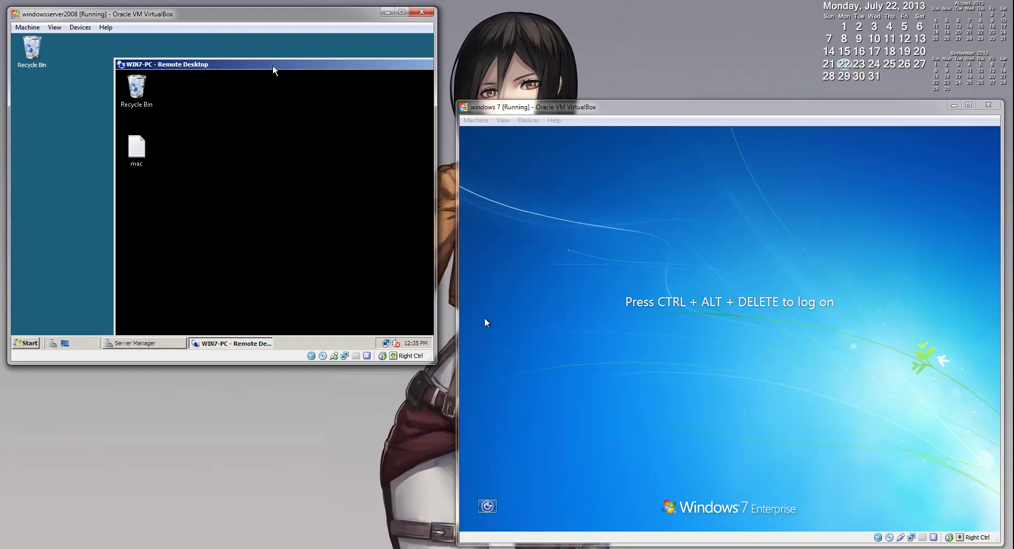
drag(273, 67, 186, 49)
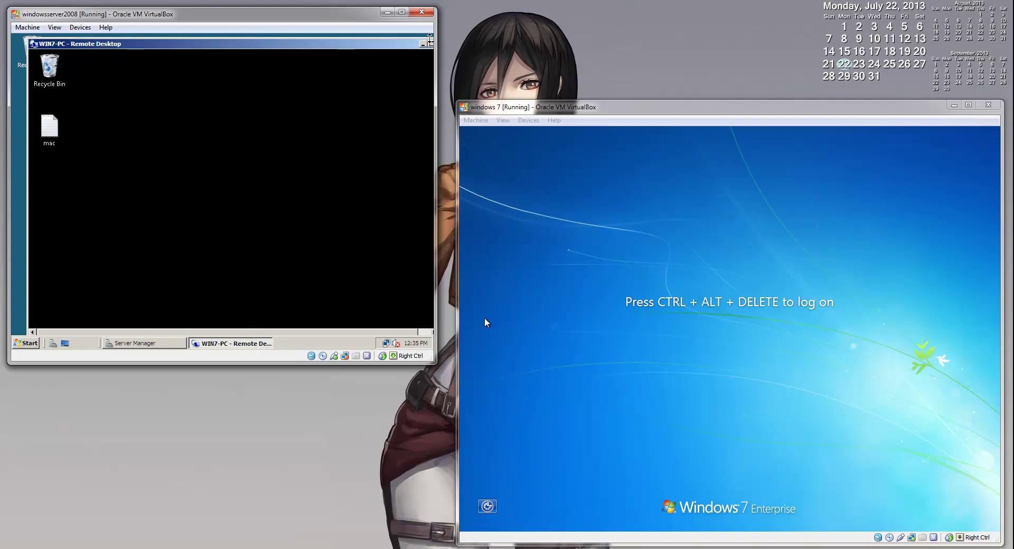
click(431, 45)
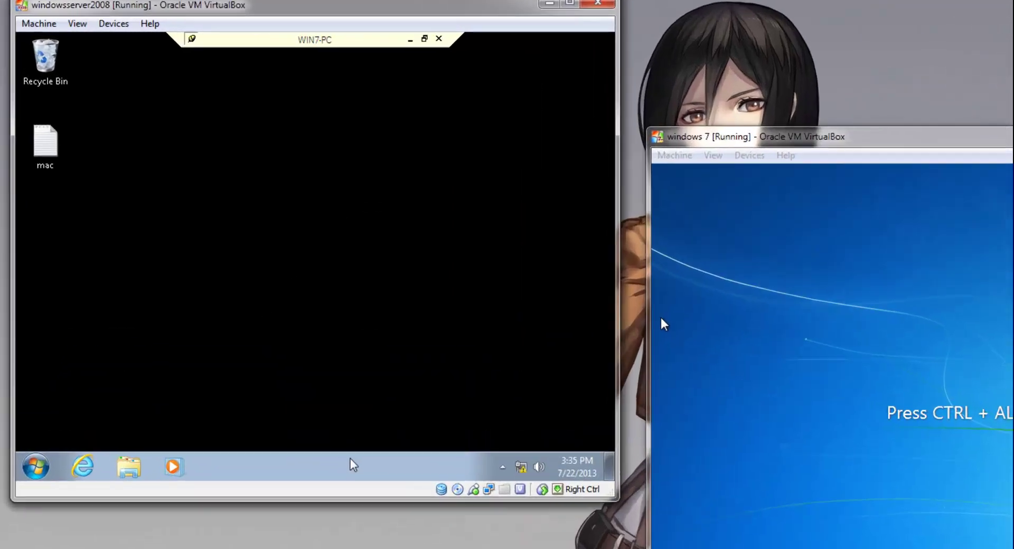
- Open Task Manager in the remote session and select the disconnected user on the Users tab
right_click(256, 347)
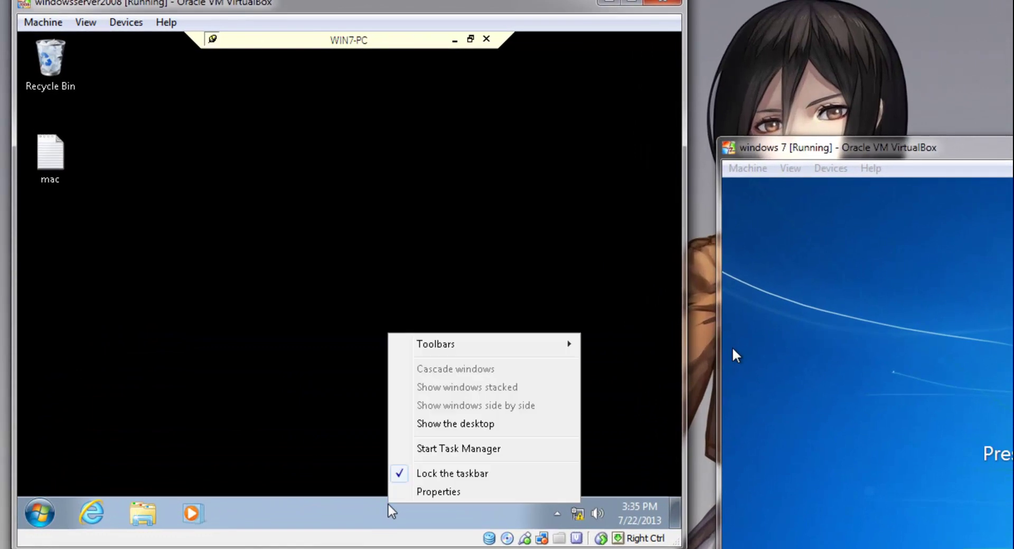
click(427, 454)
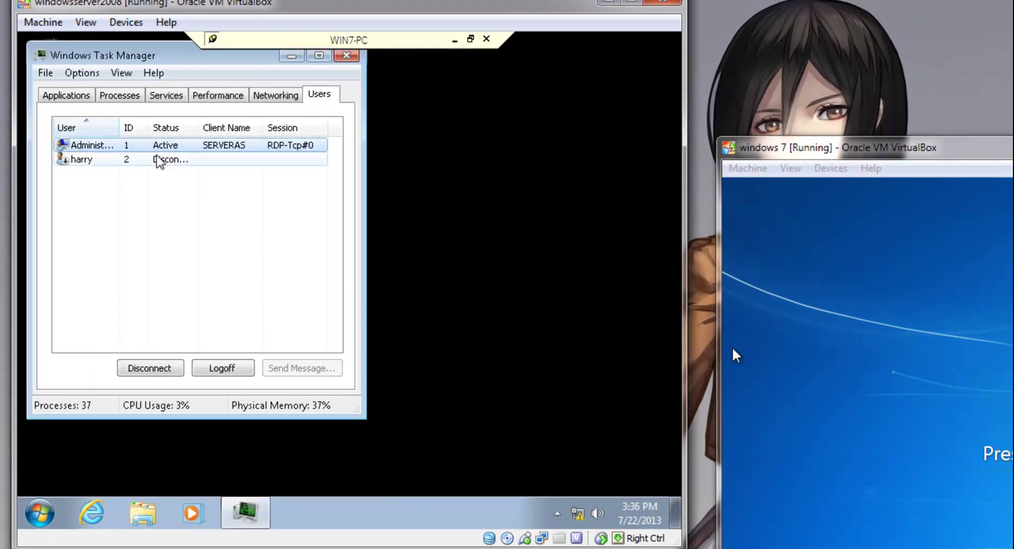
drag(217, 60, 422, 114)
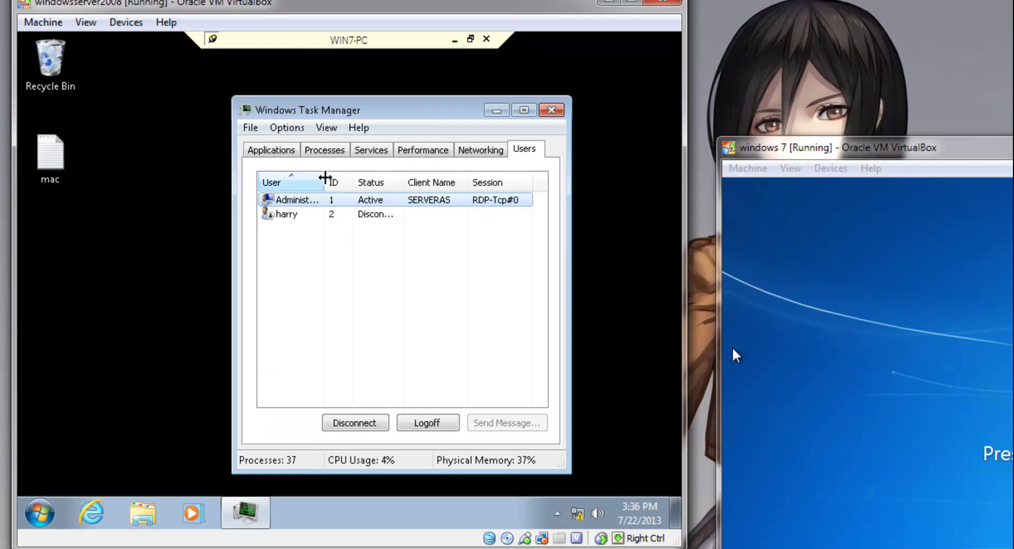
drag(327, 178, 341, 178)
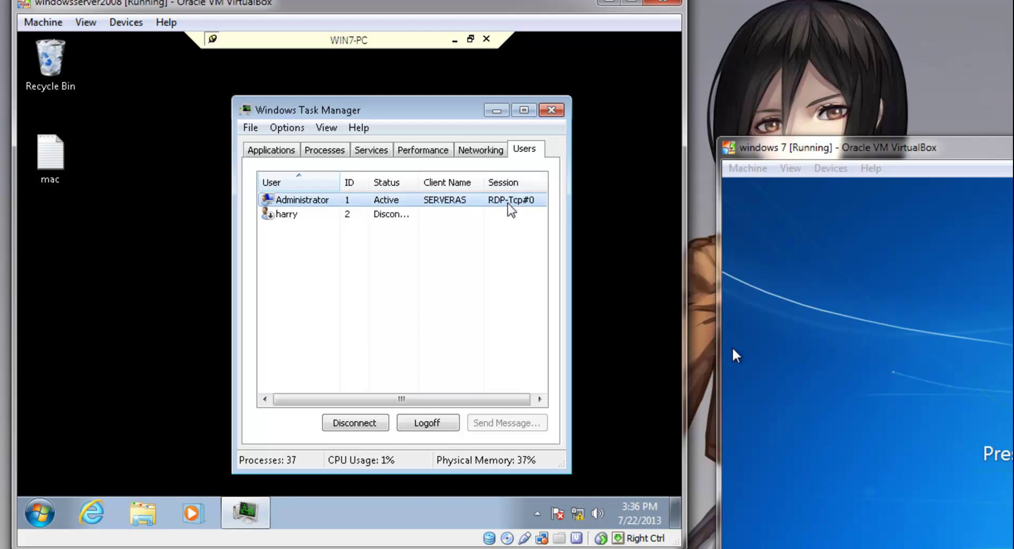
click(366, 213)
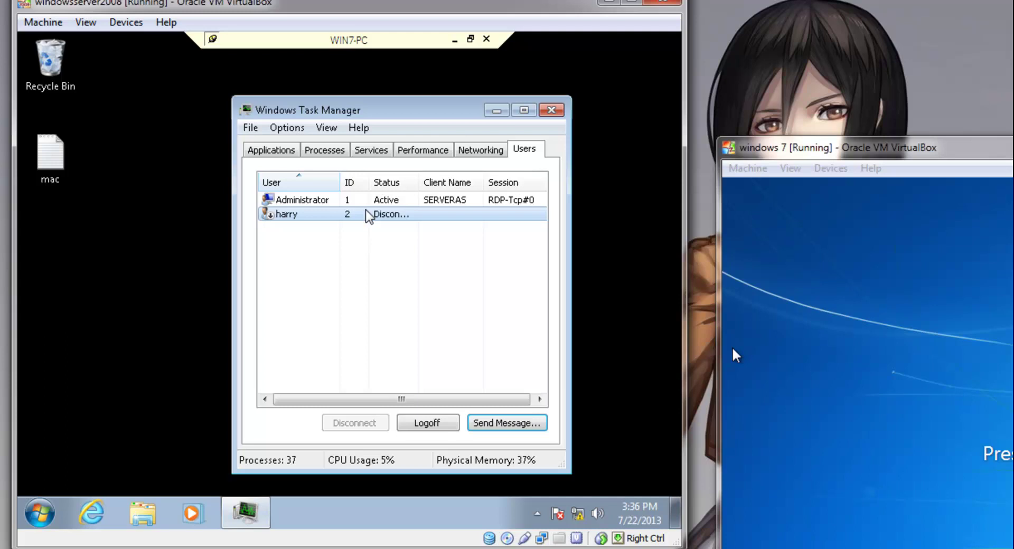
- Send the message 'Hello how are you' to the disconnected user, then close Task Manager
click(497, 426)
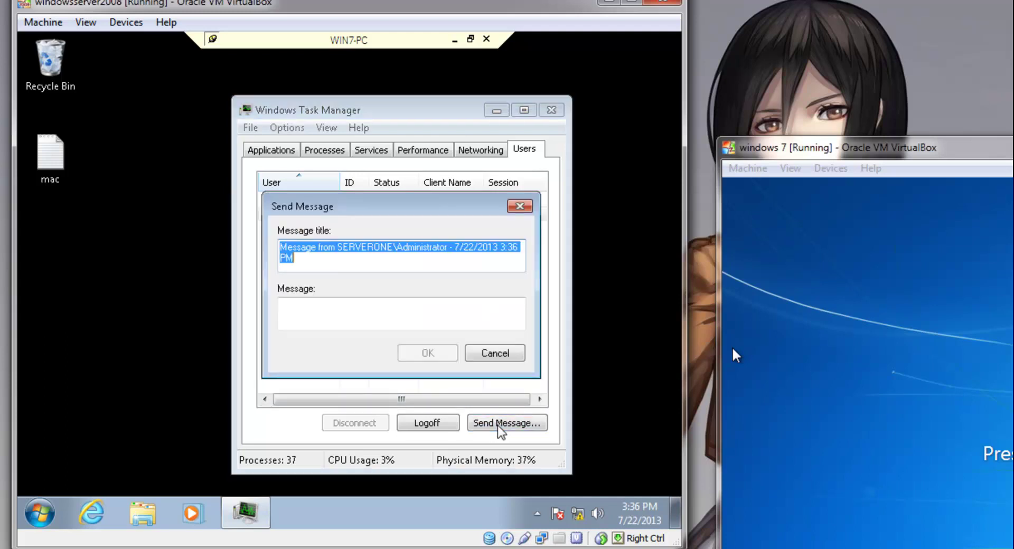
click(459, 317)
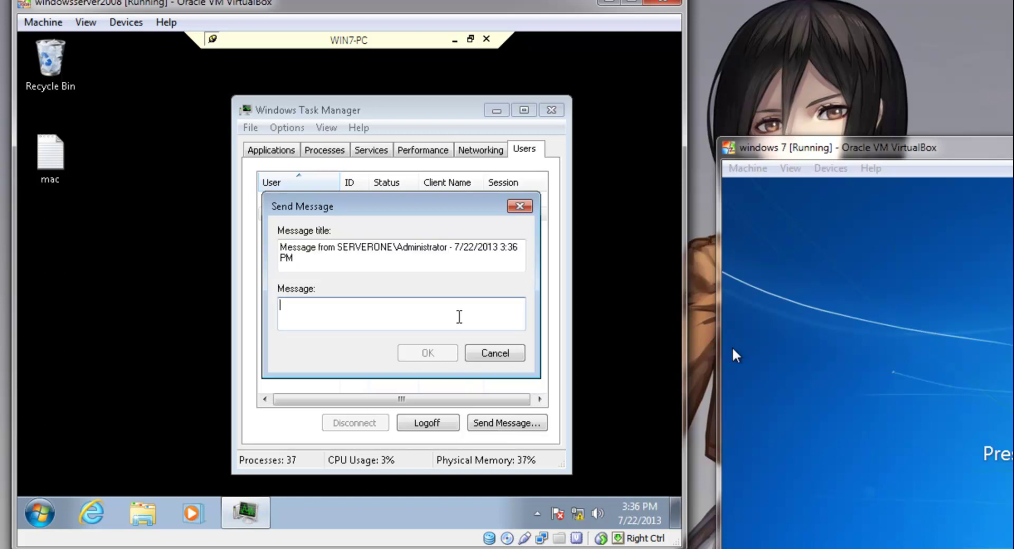
text(He)
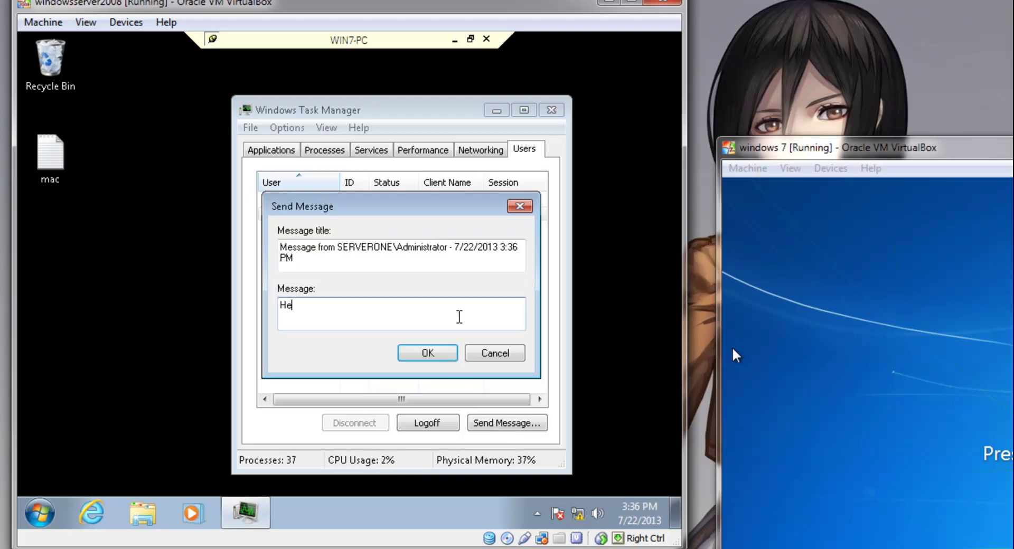
text(llo how are you)
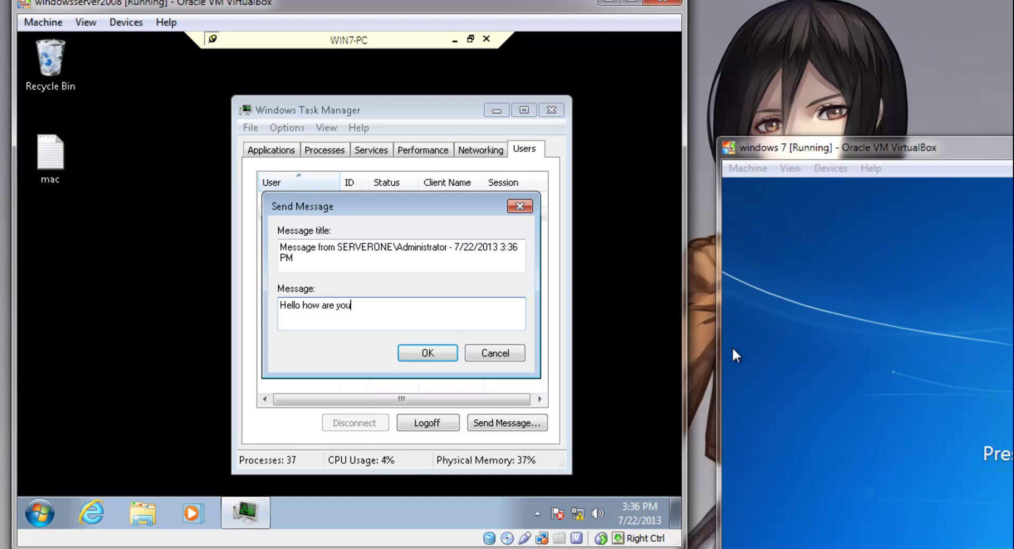
click(452, 355)
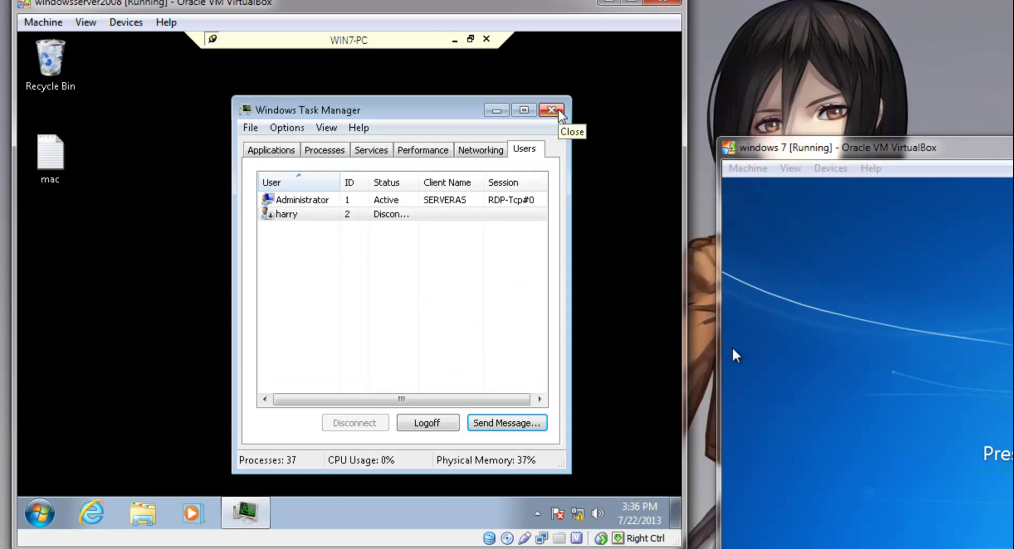
click(559, 112)
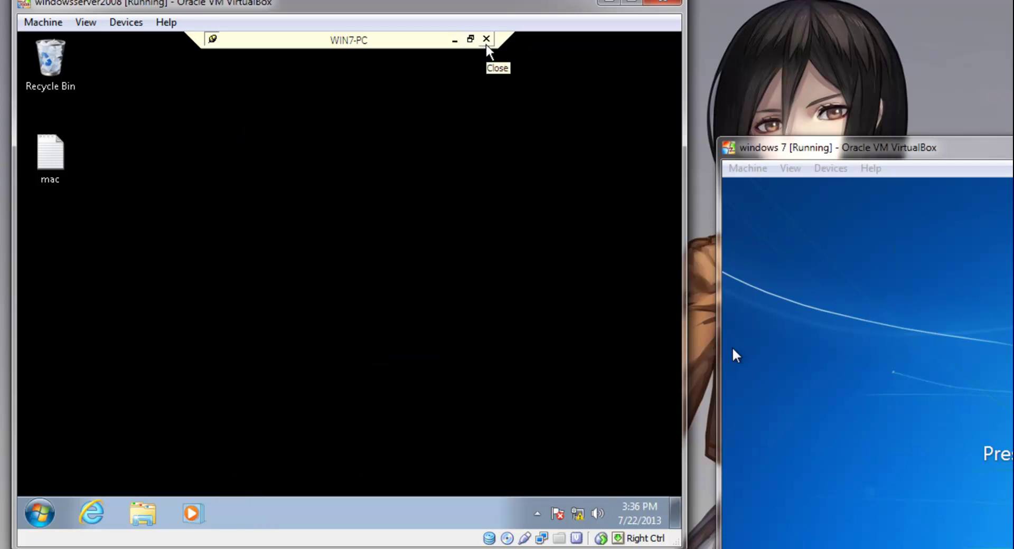
- Disconnect the WIN7-PC remote session and send Ctrl-Alt-Del to the Windows 7 VM
click(486, 39)
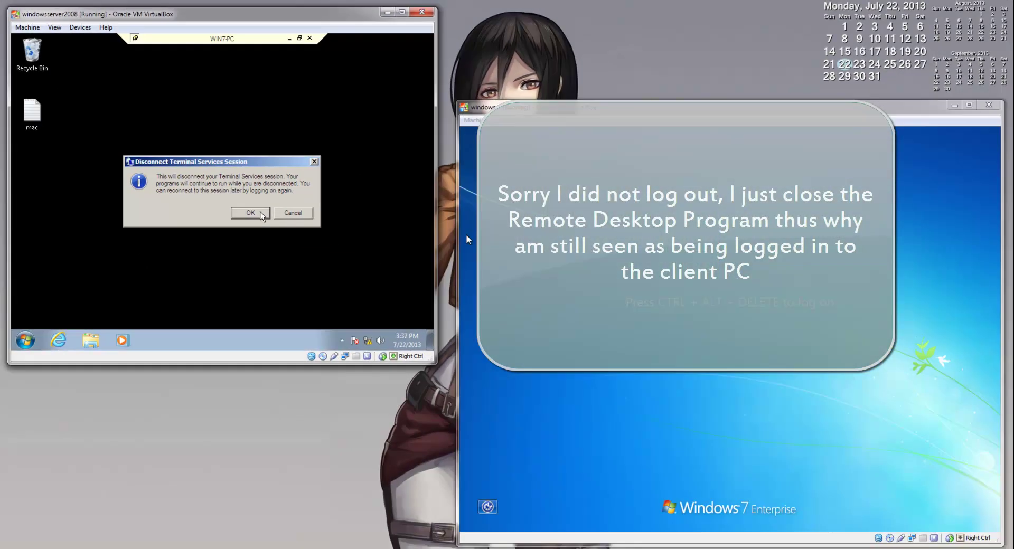
click(250, 212)
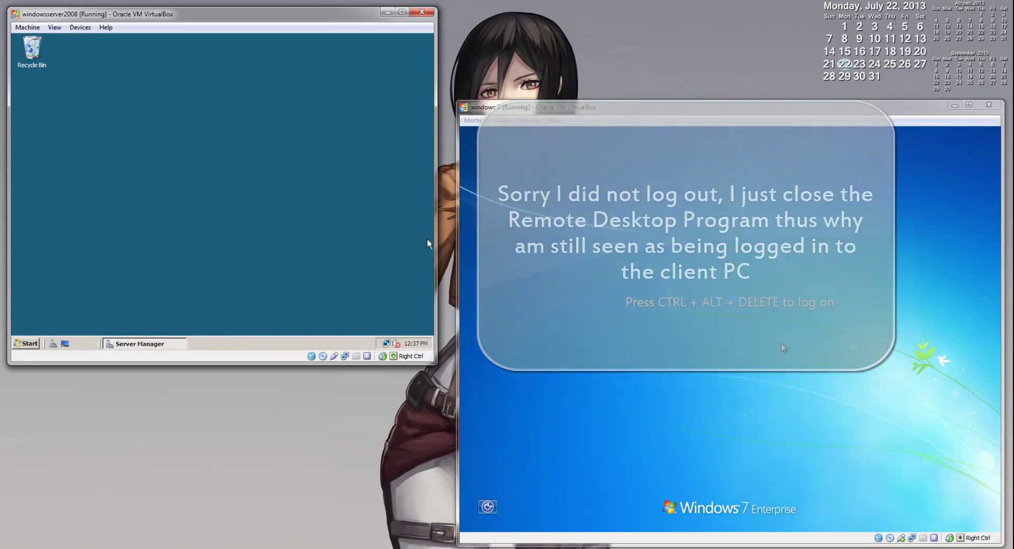
click(475, 121)
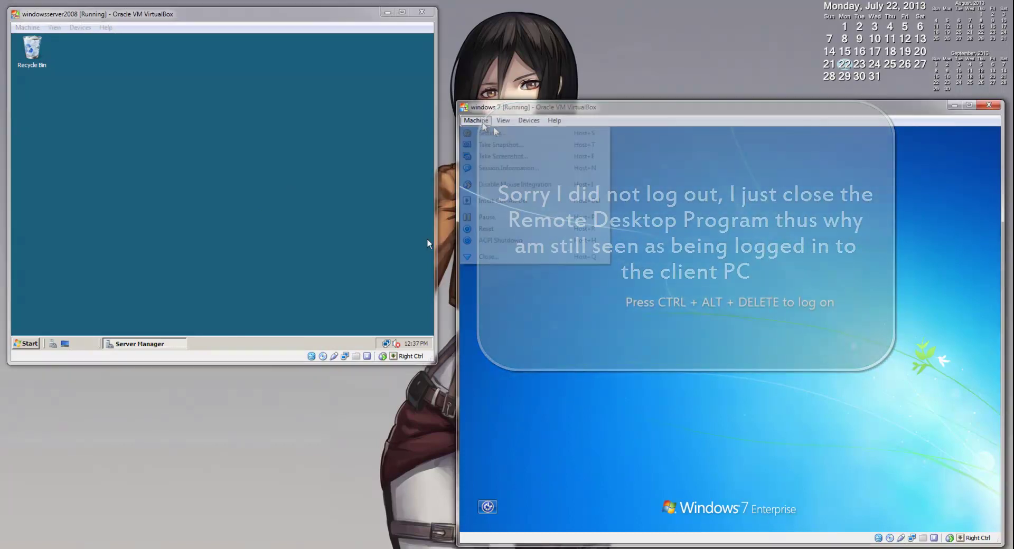
click(511, 202)
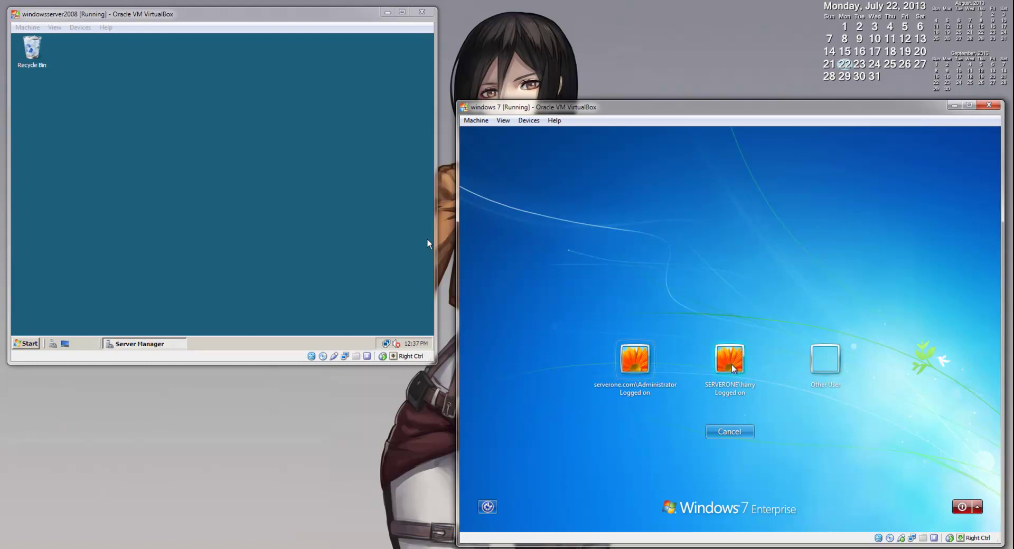
- Log on to Windows 7 as the domain user with their password and dismiss the 'Hello how are you' message
click(732, 367)
text(P)
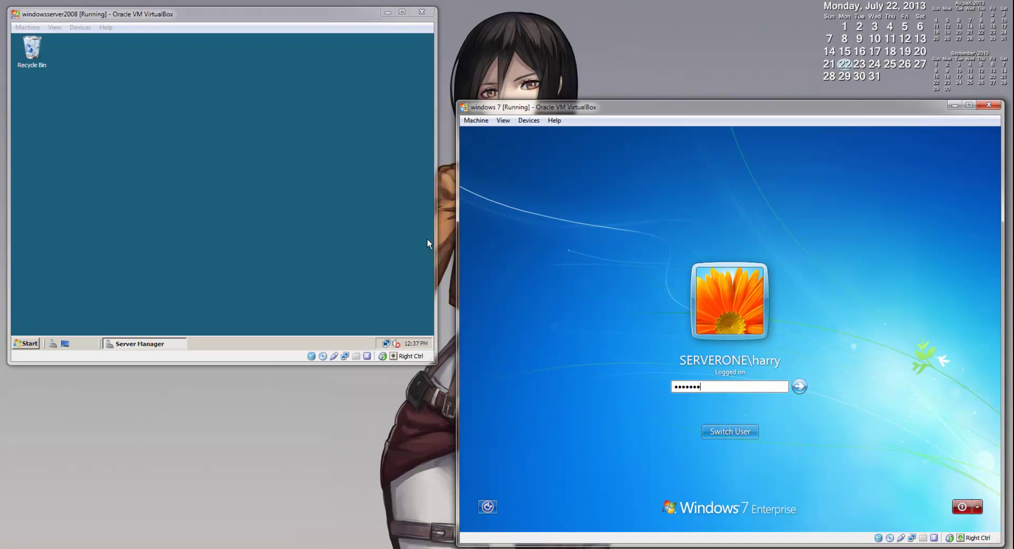
key(Return)
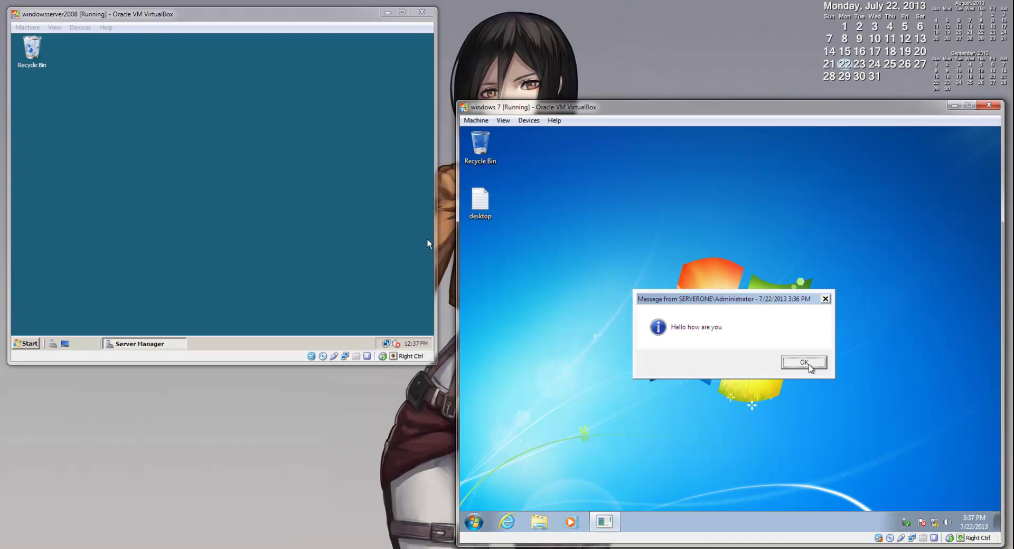
click(808, 364)
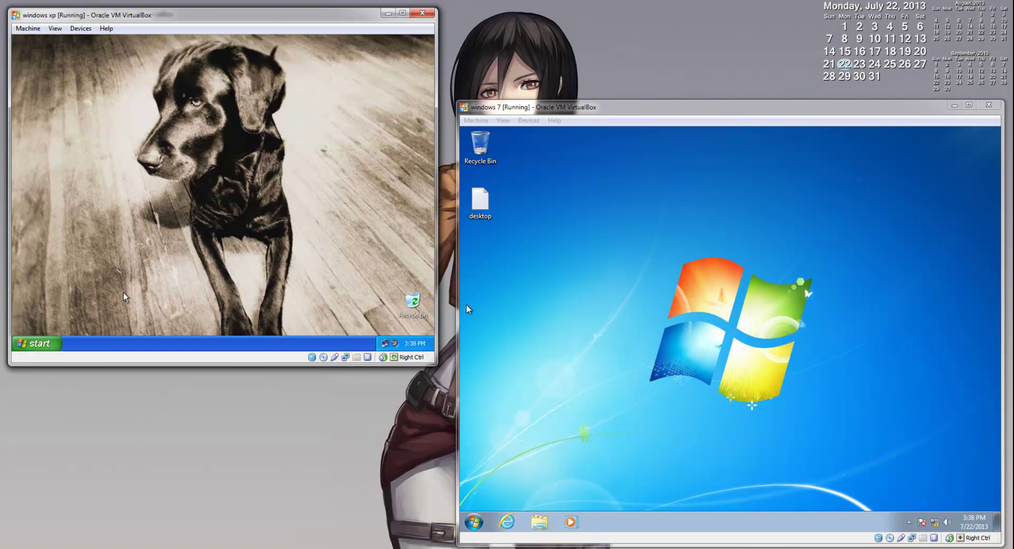
- Open My Computer's System Properties on the XP machine at the Remote tab
click(50, 344)
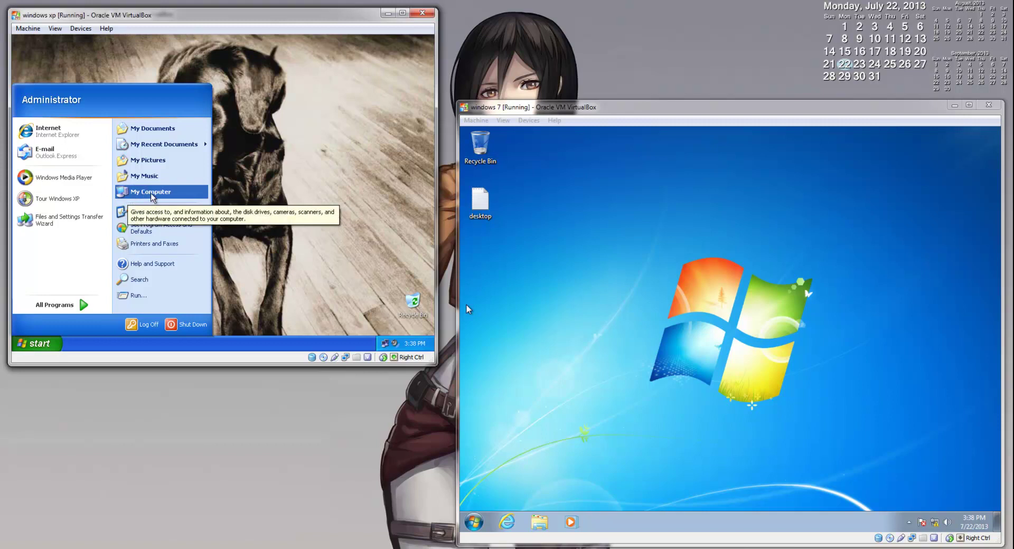
right_click(152, 197)
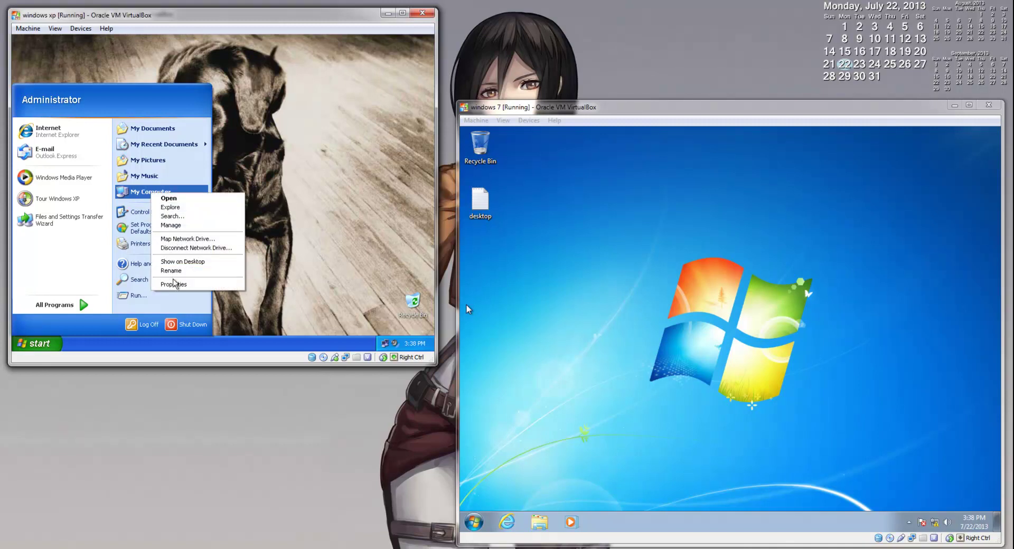
click(175, 284)
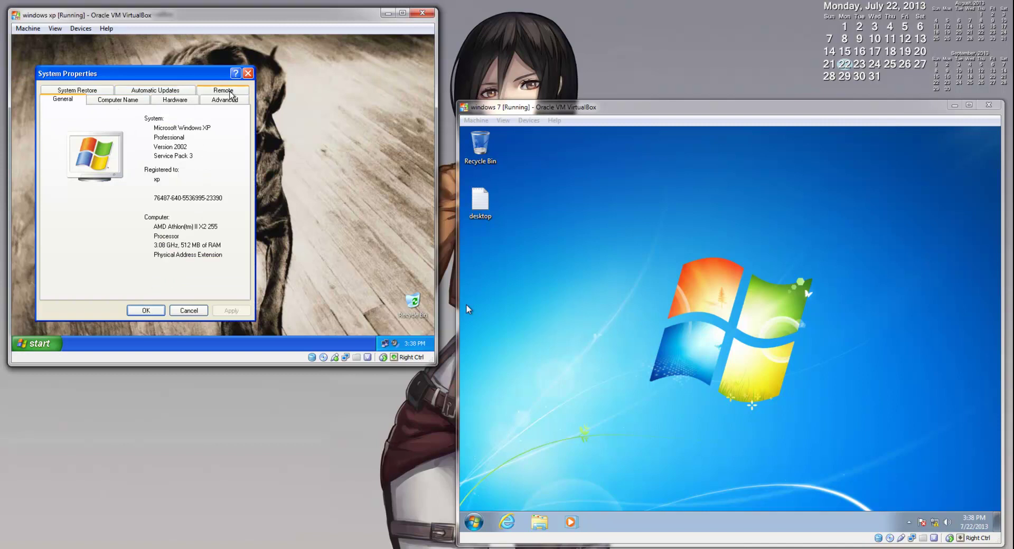
click(231, 94)
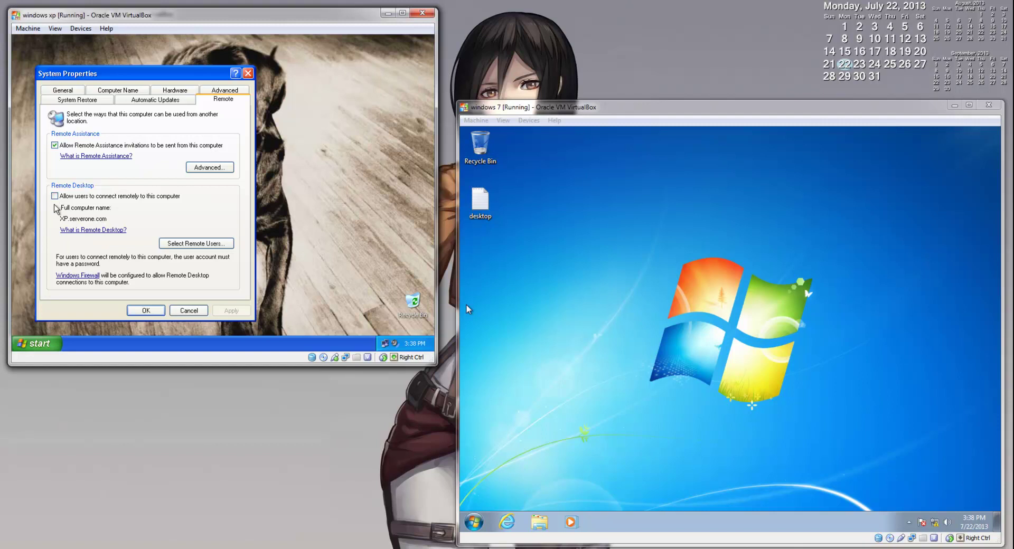
- Tick 'Allow users to connect remotely to this computer' and open Select Remote Users
click(53, 198)
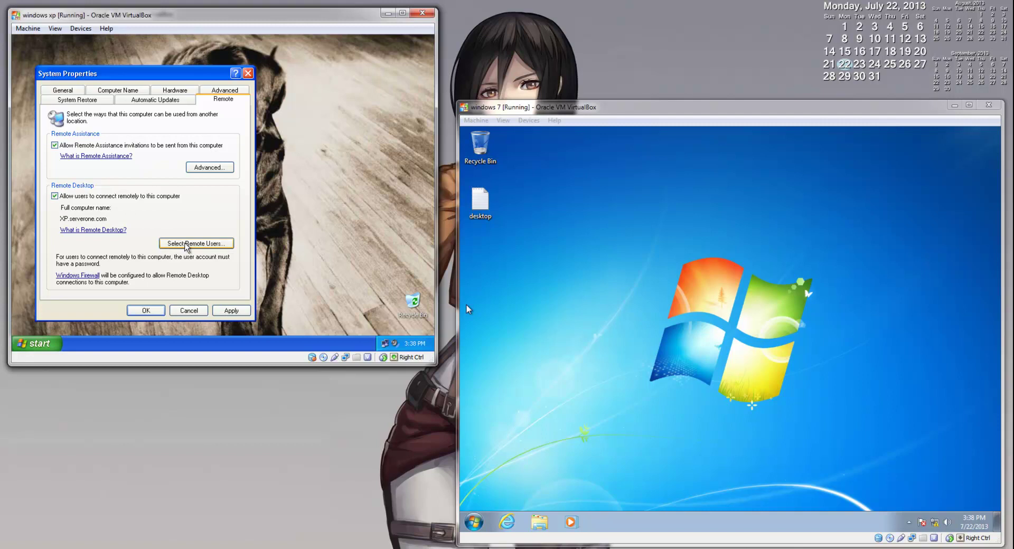
click(186, 244)
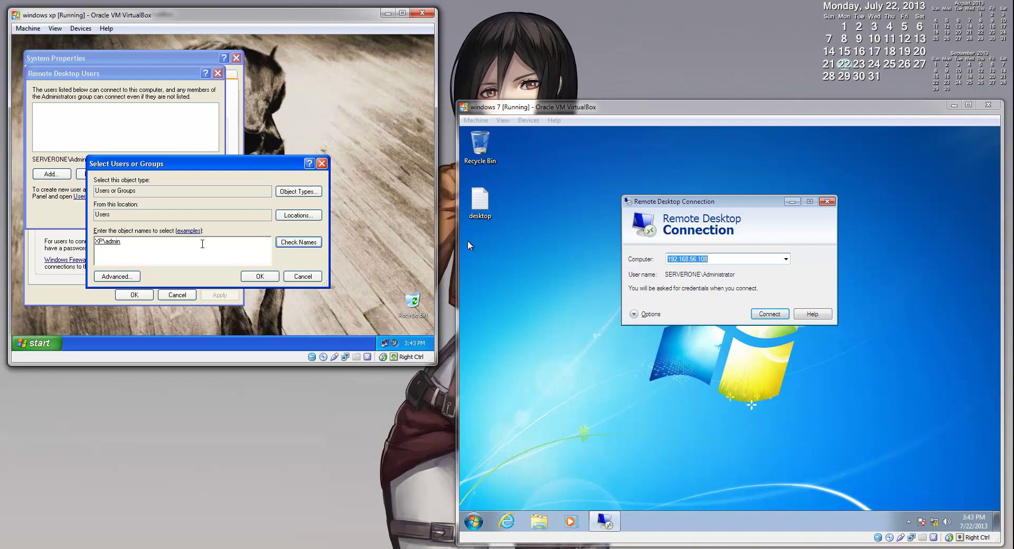
- Add the serverone domain user's account to XP's Remote Desktop users and close System Properties with OK
key(BackSpace)
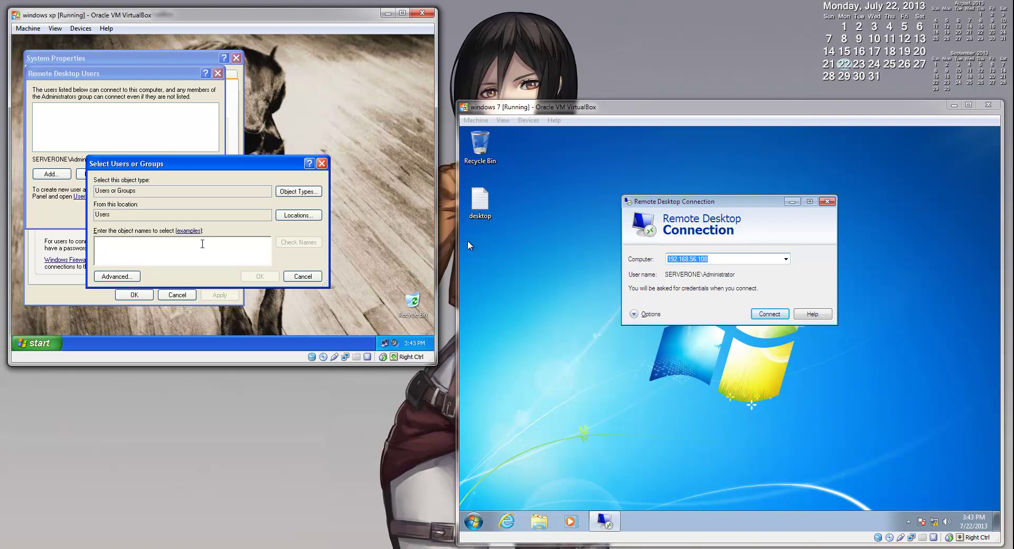
text(serverone)
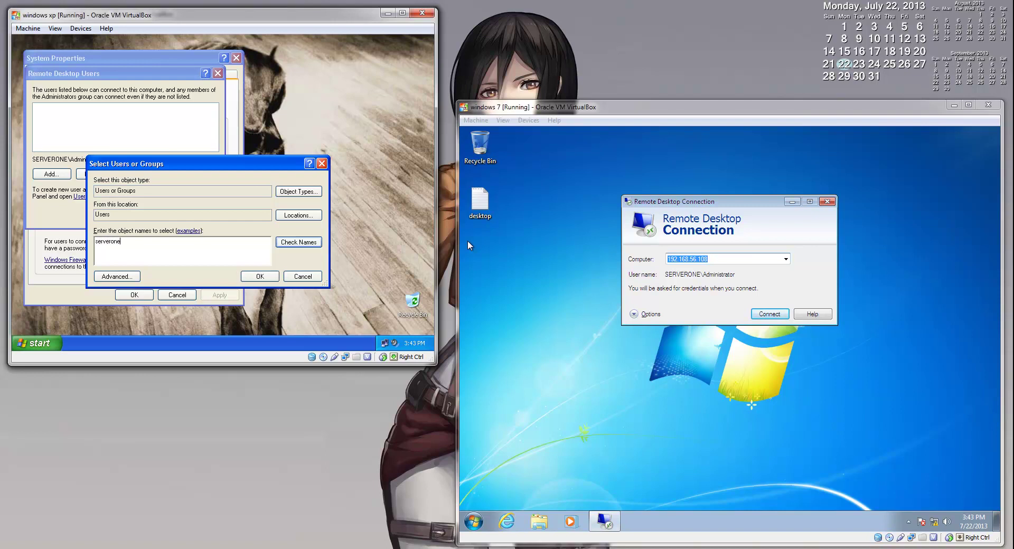
text(\harry)
click(288, 243)
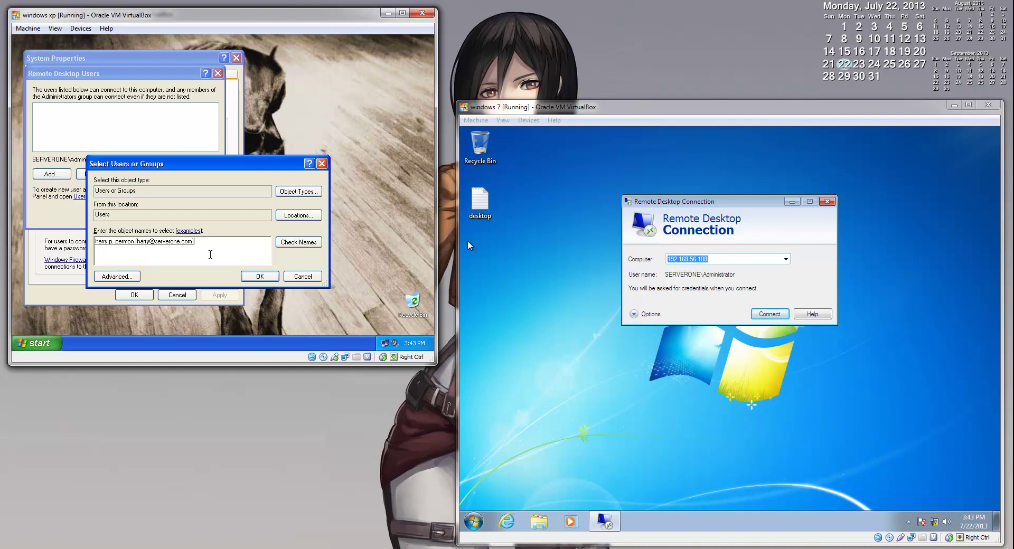
click(265, 278)
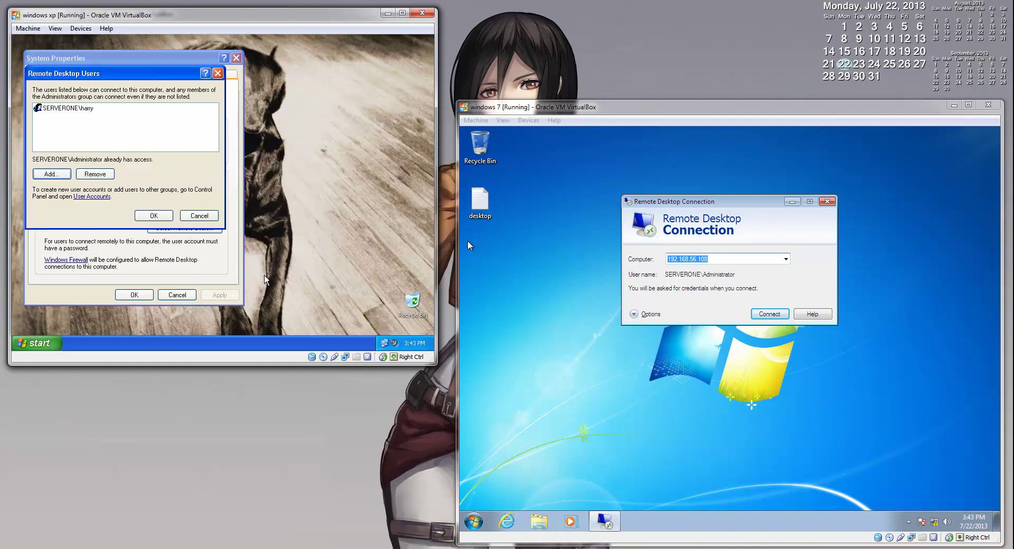
click(161, 216)
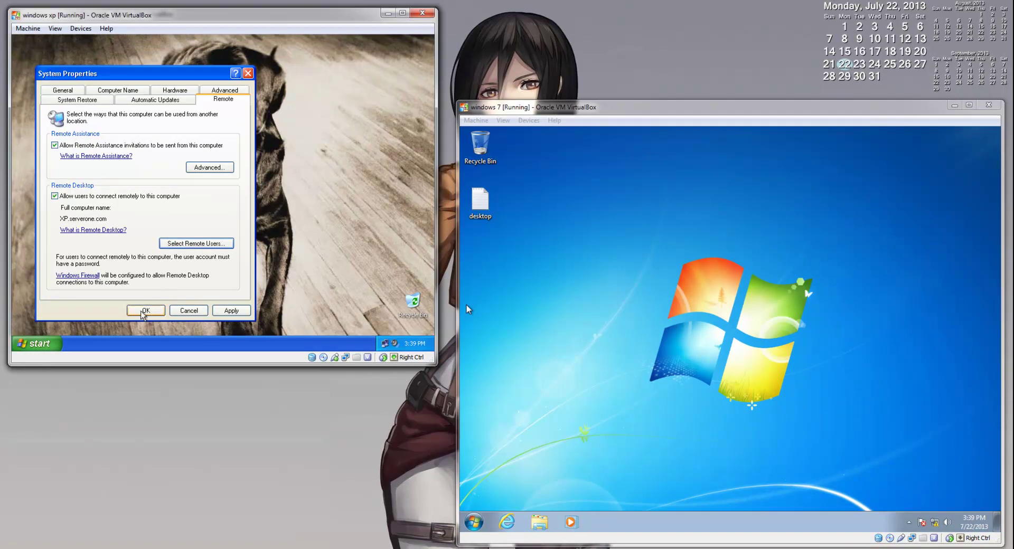
click(145, 312)
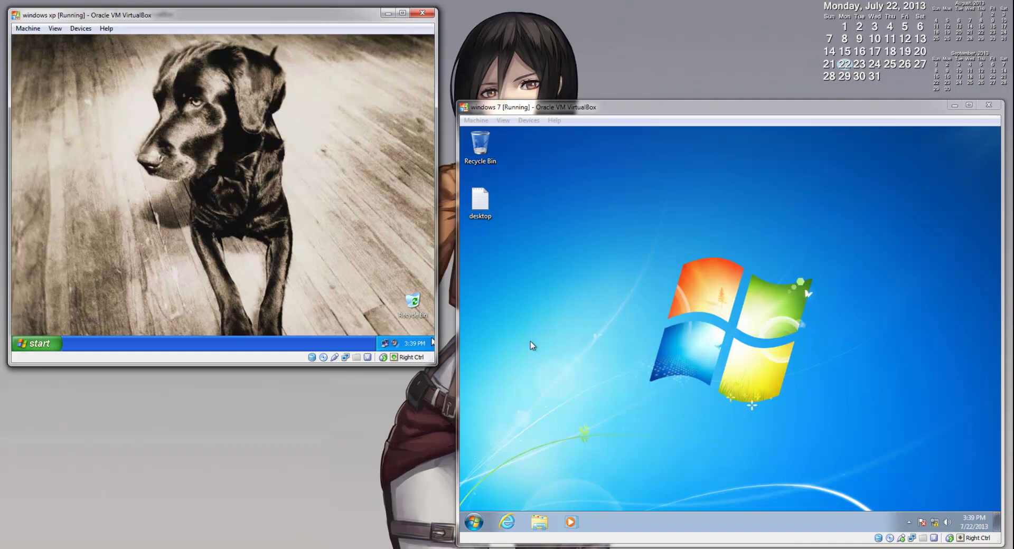
- Launch Remote Desktop Connection from Windows 7's Accessories and clear the old computer address
click(475, 522)
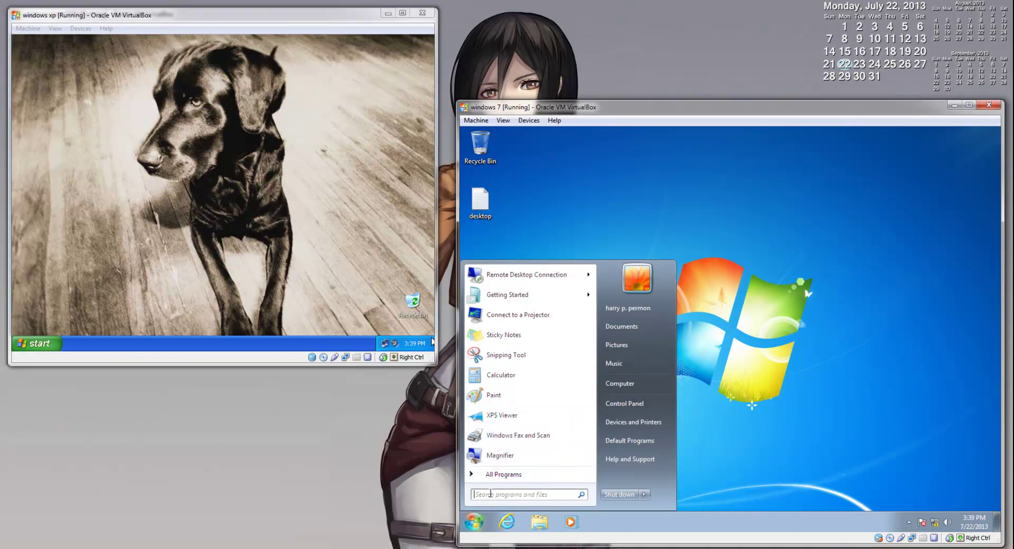
click(497, 475)
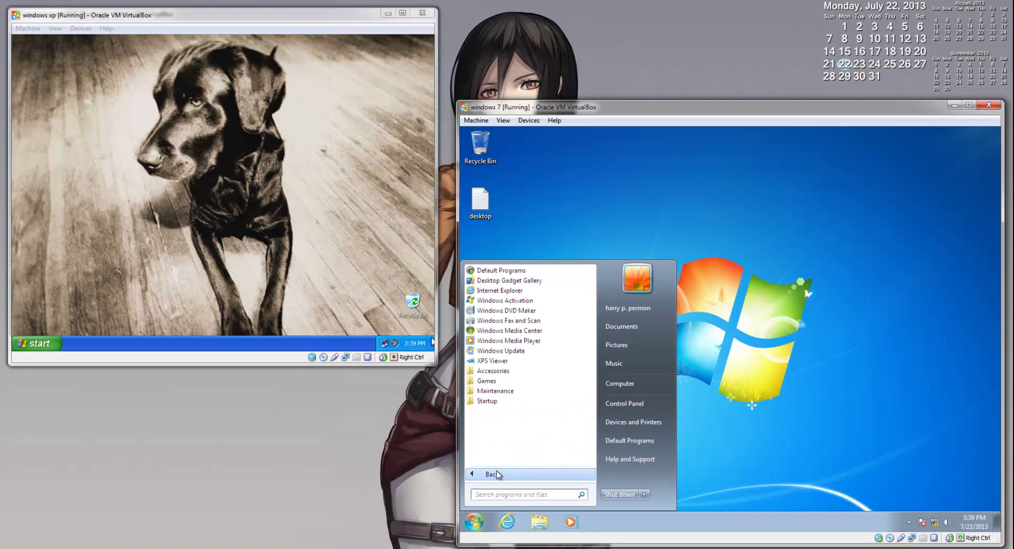
click(500, 373)
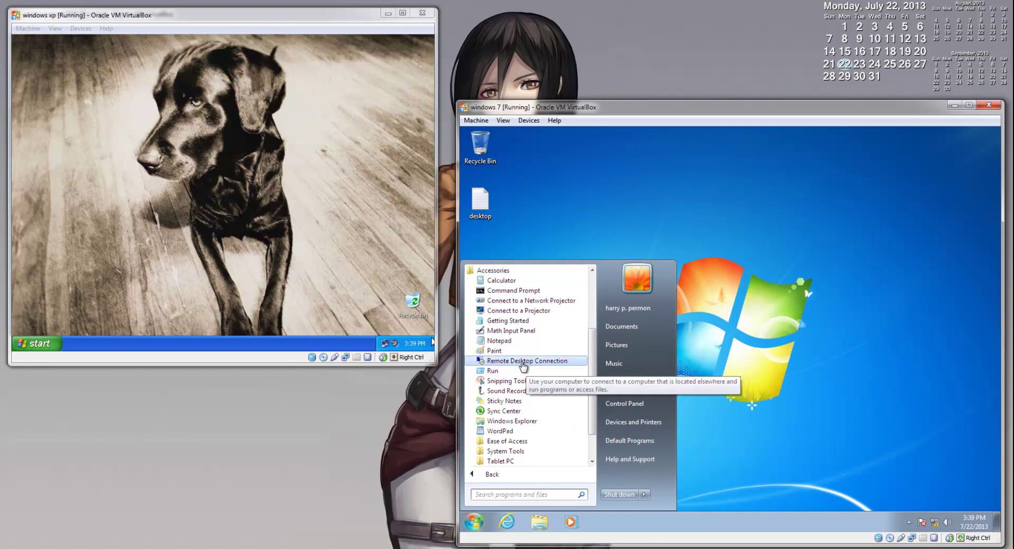
click(522, 361)
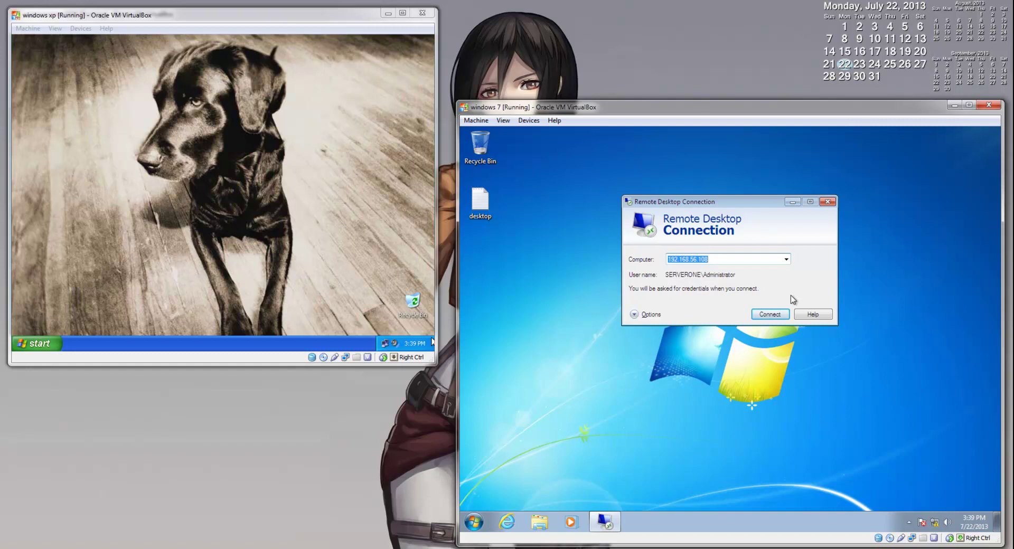
key(BackSpace)
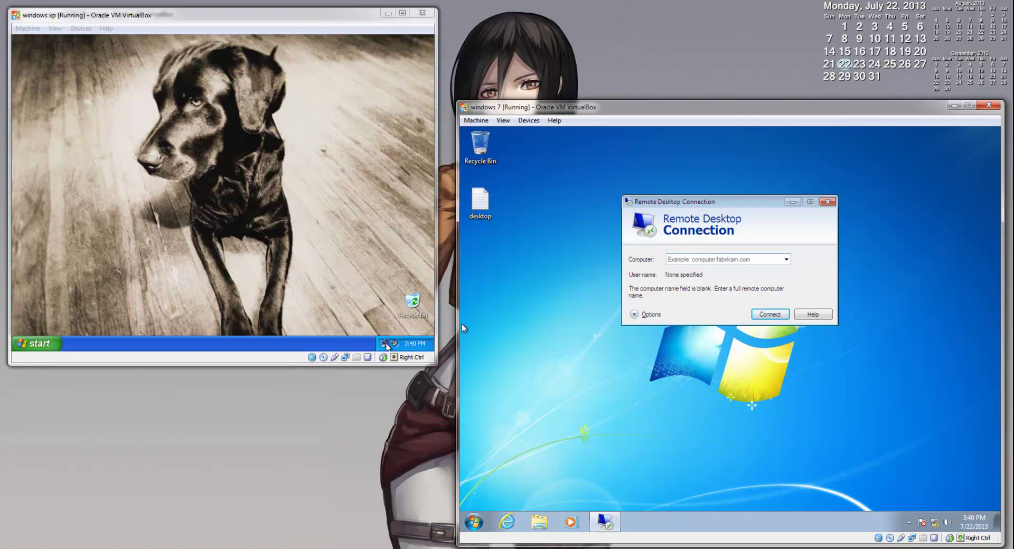
right_click(386, 342)
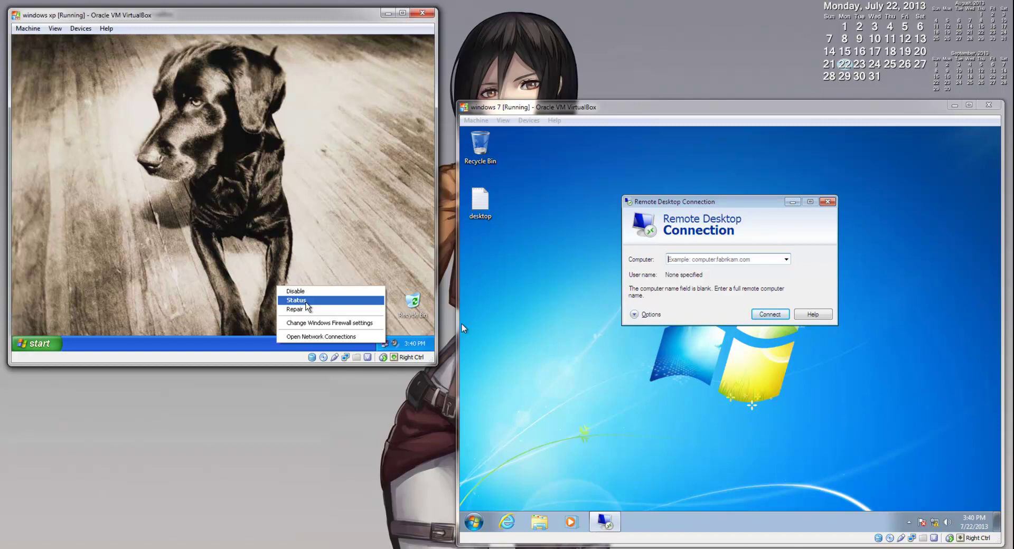
click(306, 305)
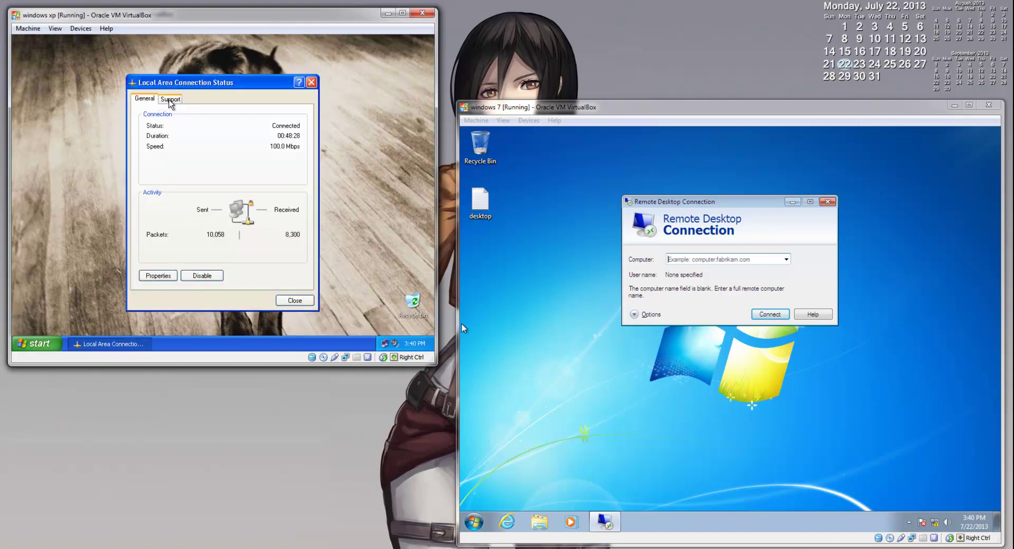
click(170, 100)
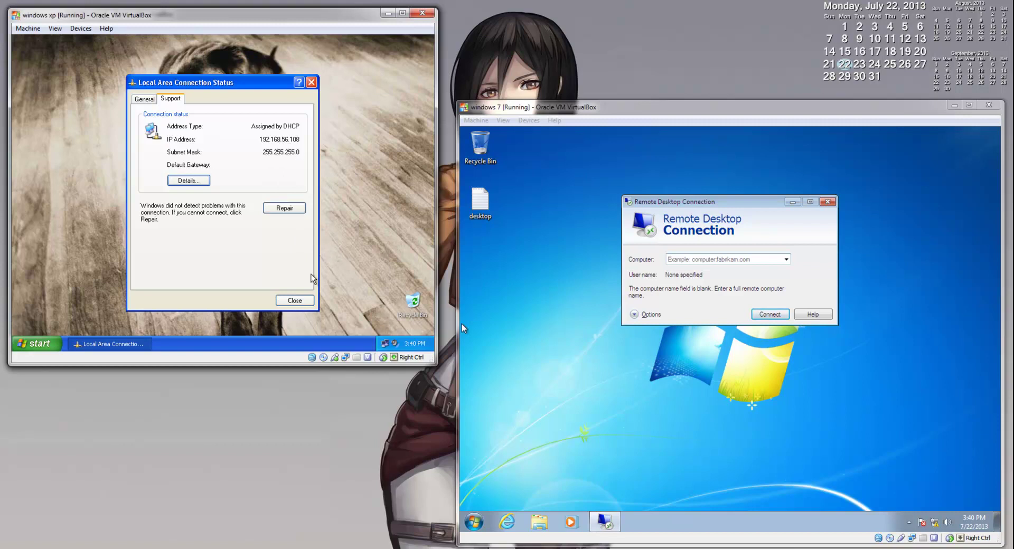
click(296, 300)
- Connect Remote Desktop to 192.168.56.108, accepting the unverified identity warning
click(736, 260)
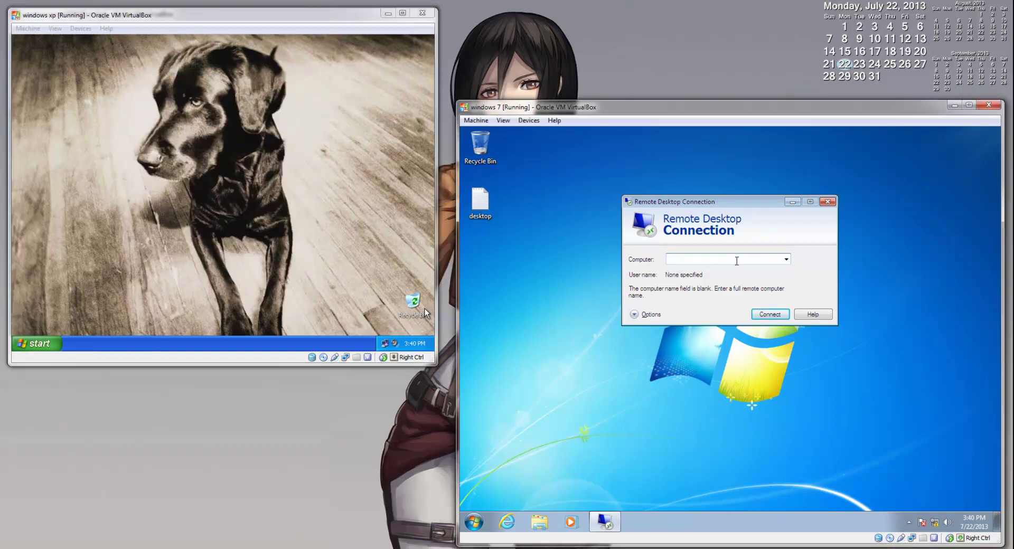
text(192.168)
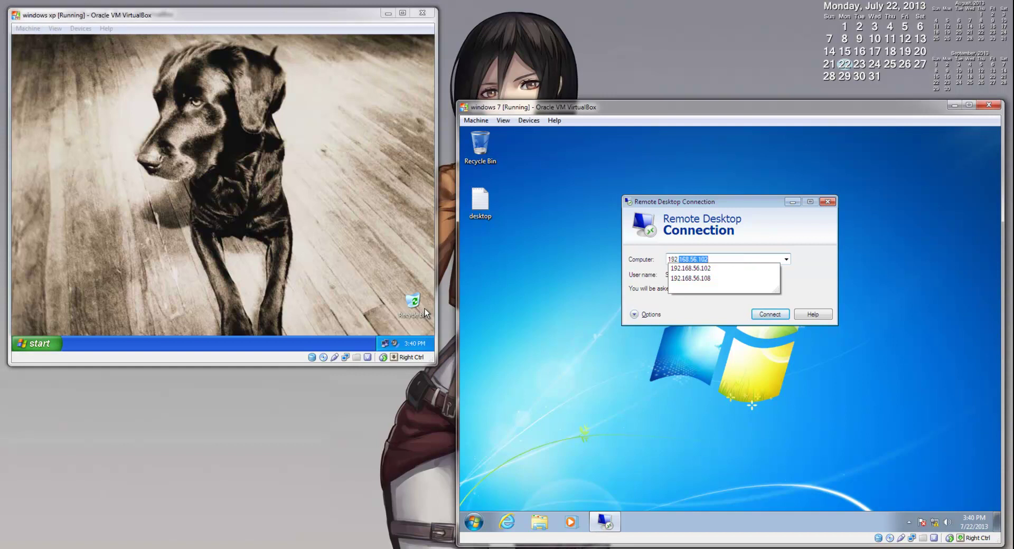
text(.56.10)
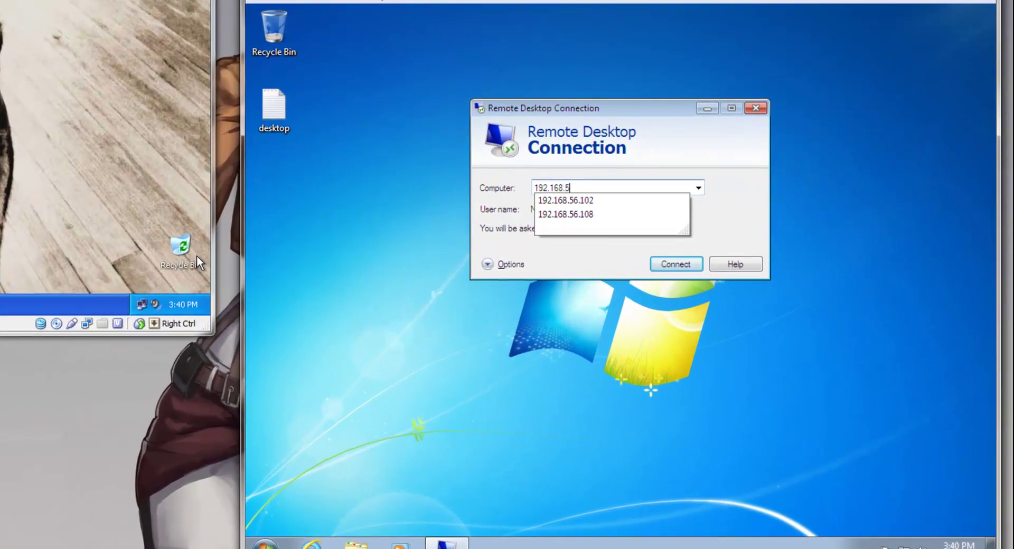
text(8)
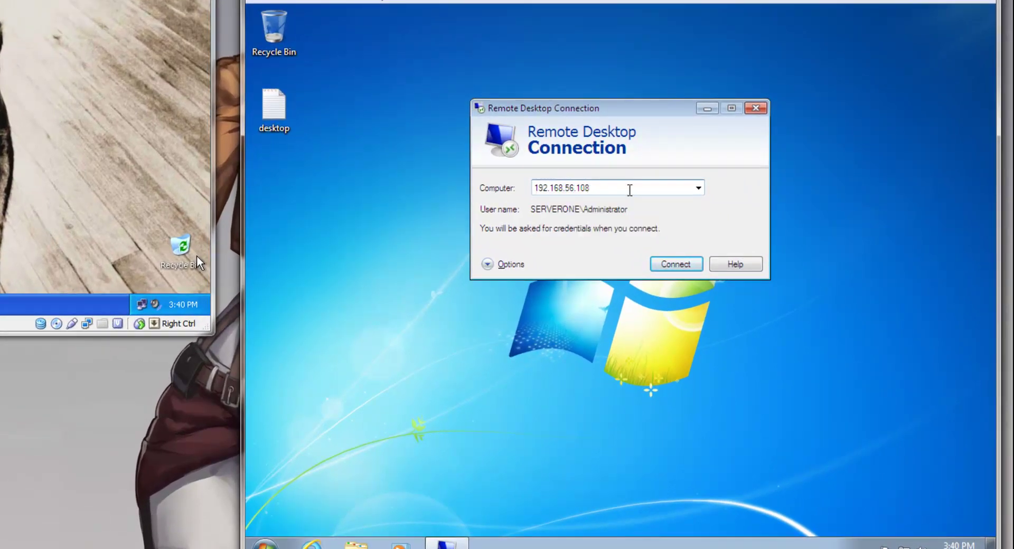
key(Return)
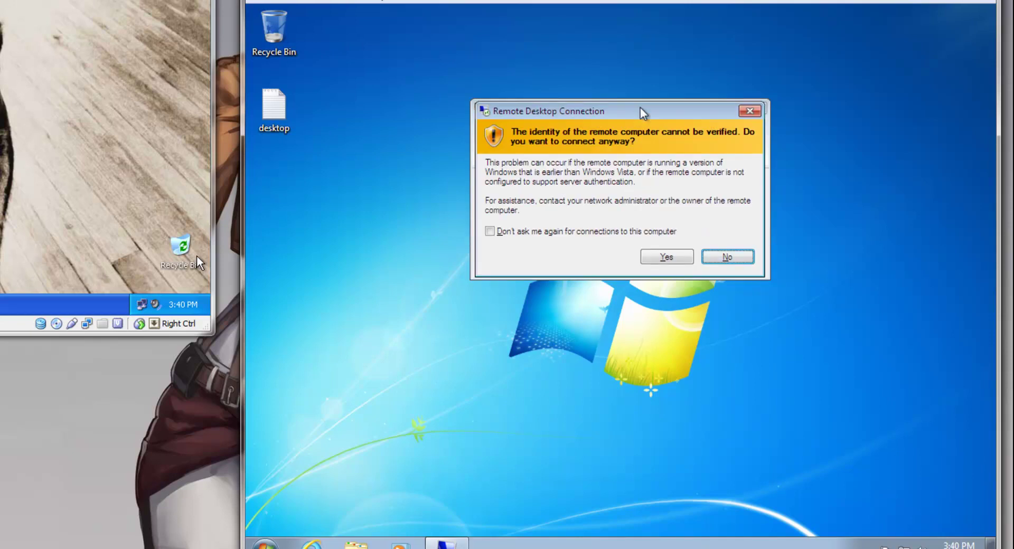
drag(646, 113, 646, 114)
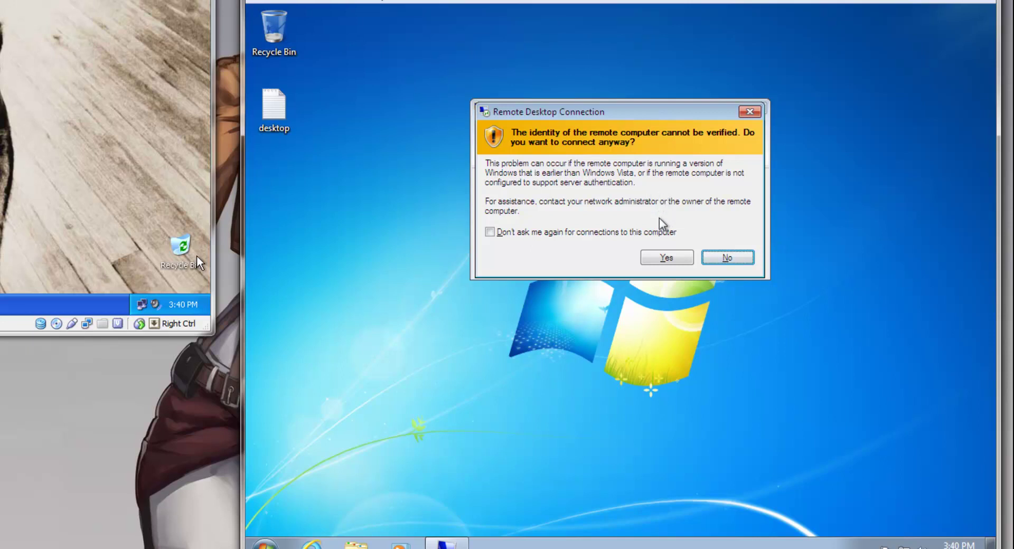
click(672, 257)
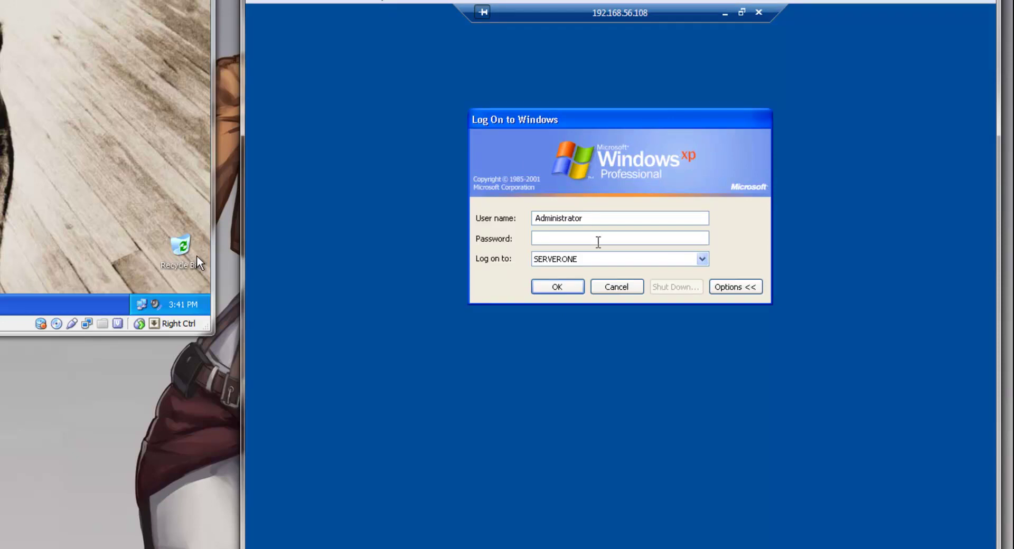
- Enter the Administrator password to log on to the remote XP session
text(••)
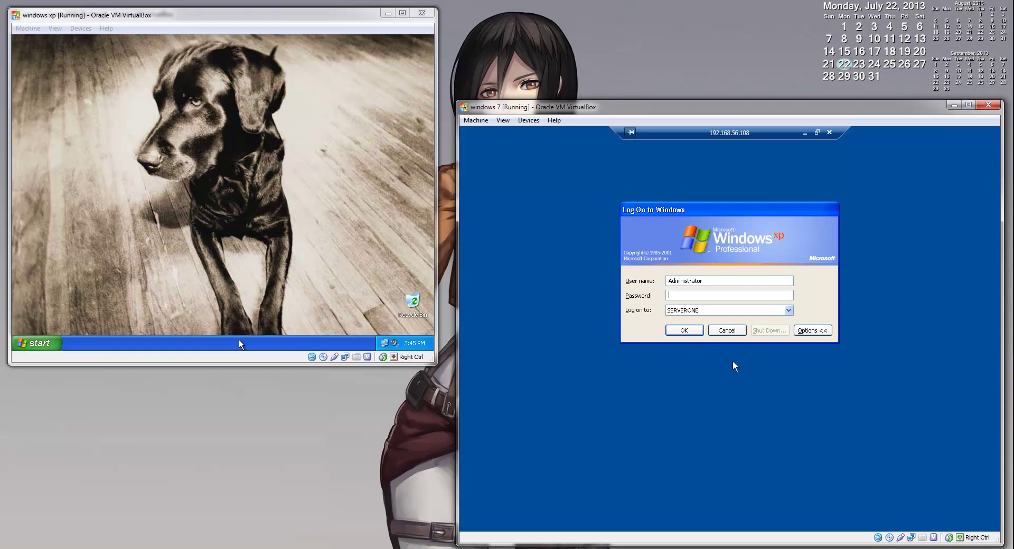
text(••••••)
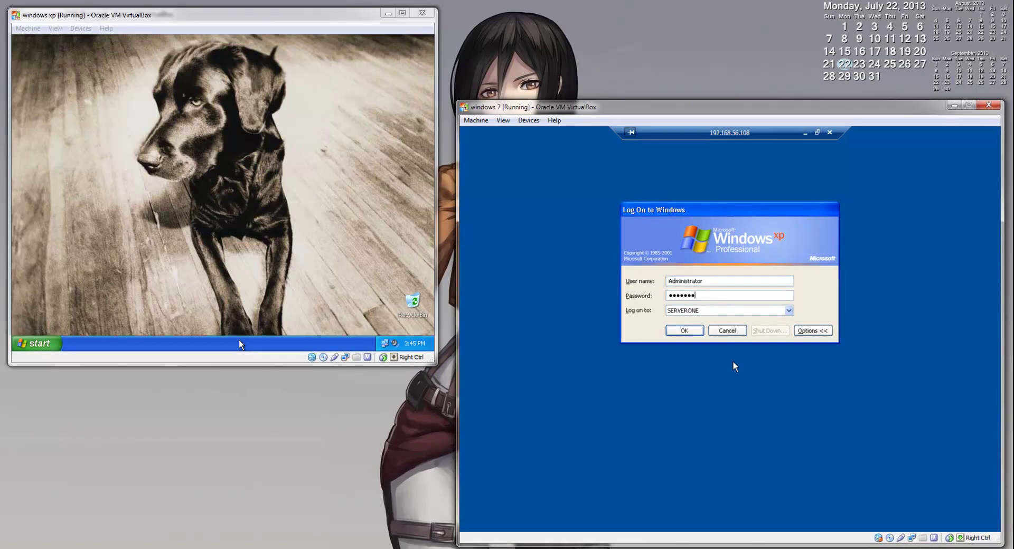
text(•)
key(Return)
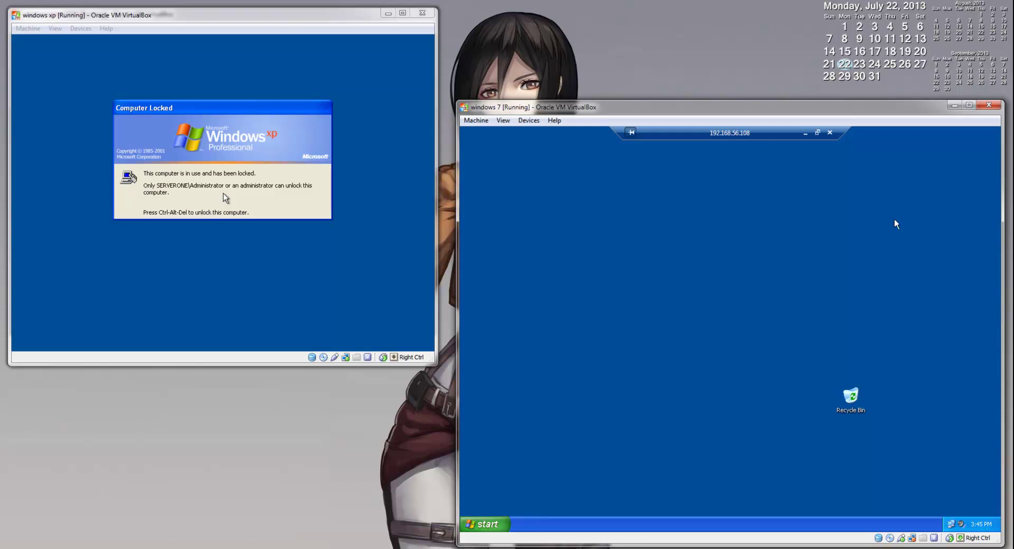
- With the remote XP session back in full screen, choose Log Off from its Start menu
click(818, 133)
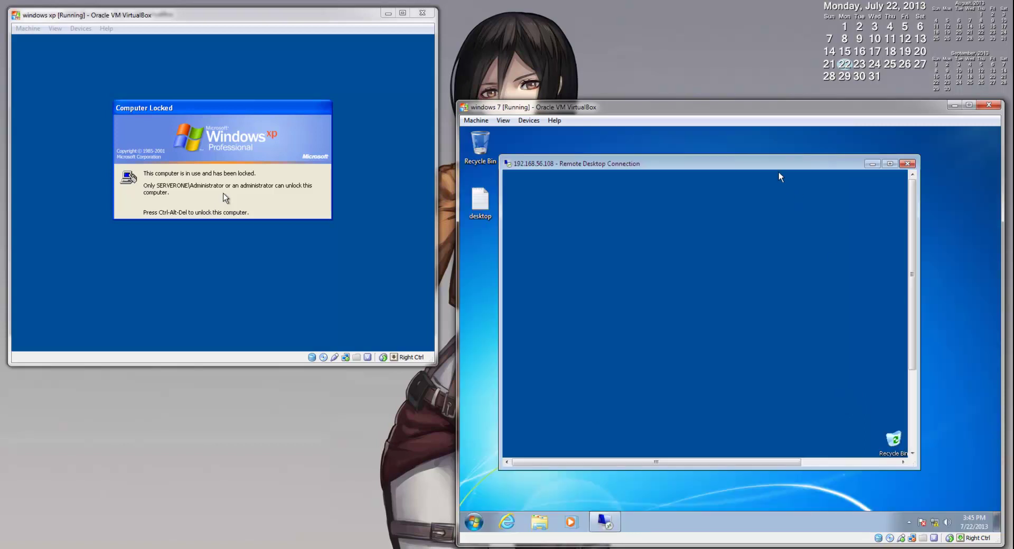
drag(778, 169, 865, 176)
double_click(865, 175)
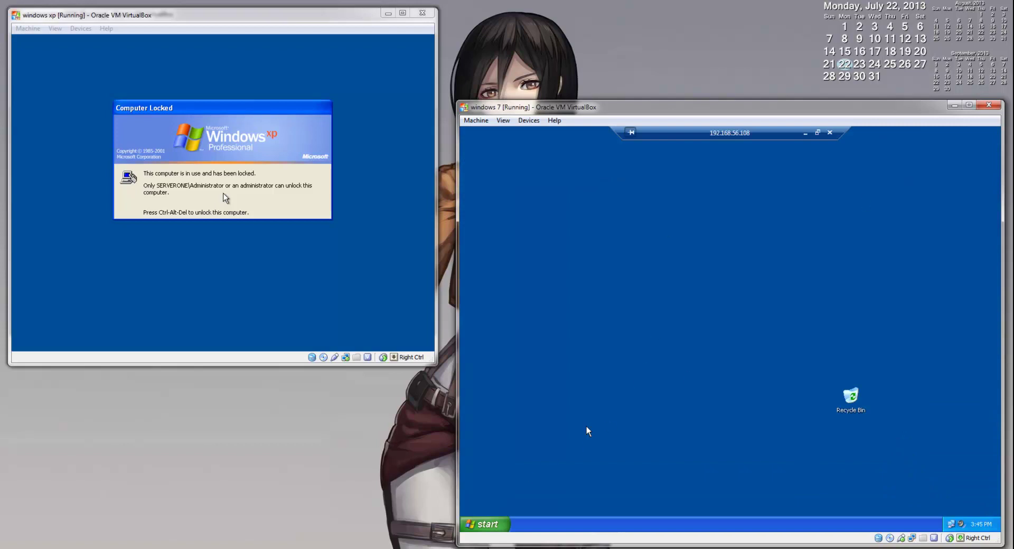
click(501, 525)
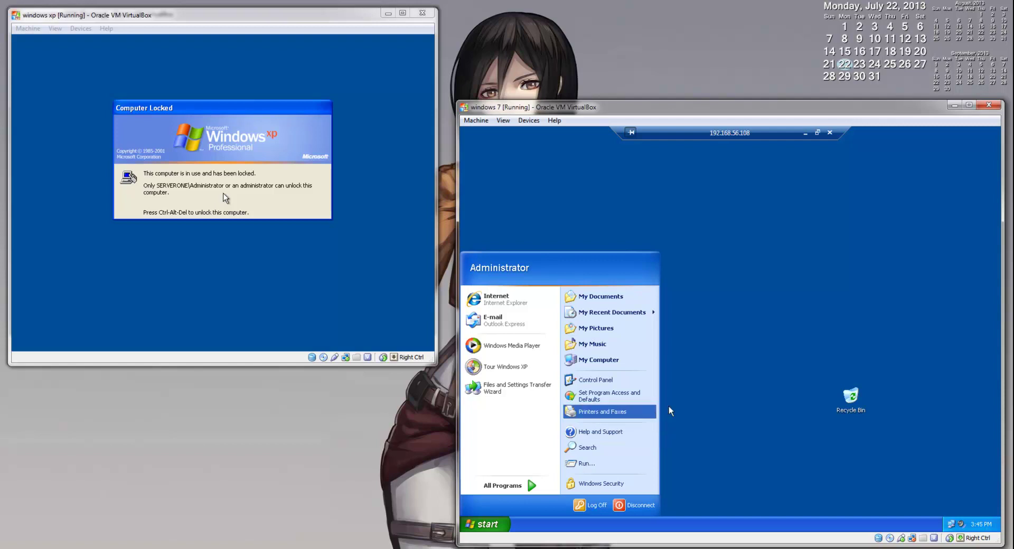
click(707, 408)
click(485, 525)
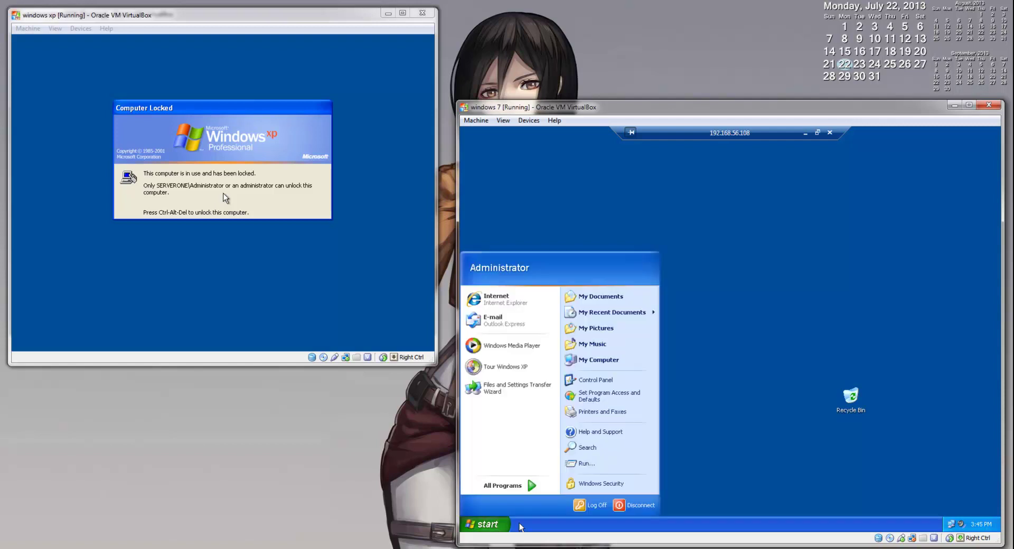
click(588, 506)
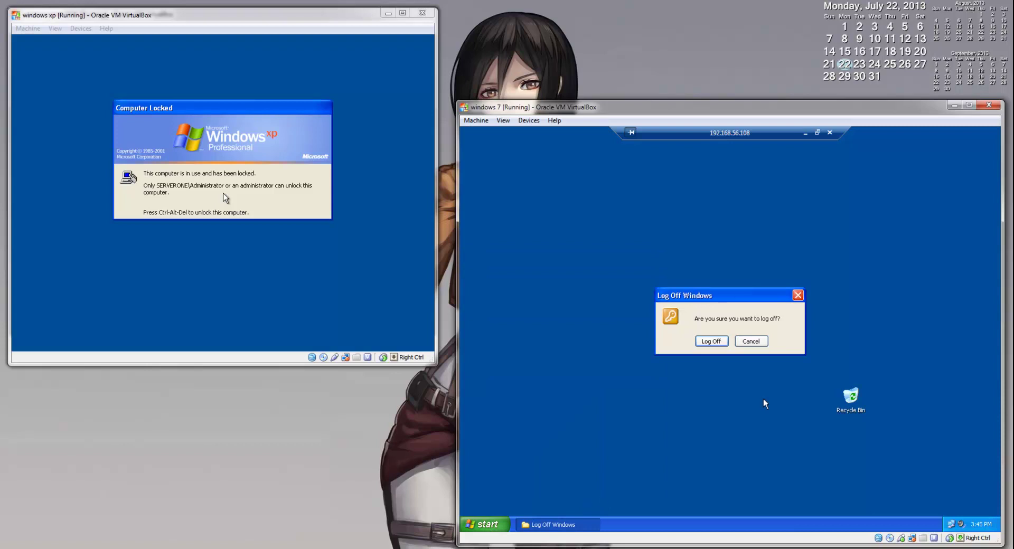
- Confirm Log Off, then send Ctrl-Alt-Del to the XP VM via the Machine menu
click(718, 341)
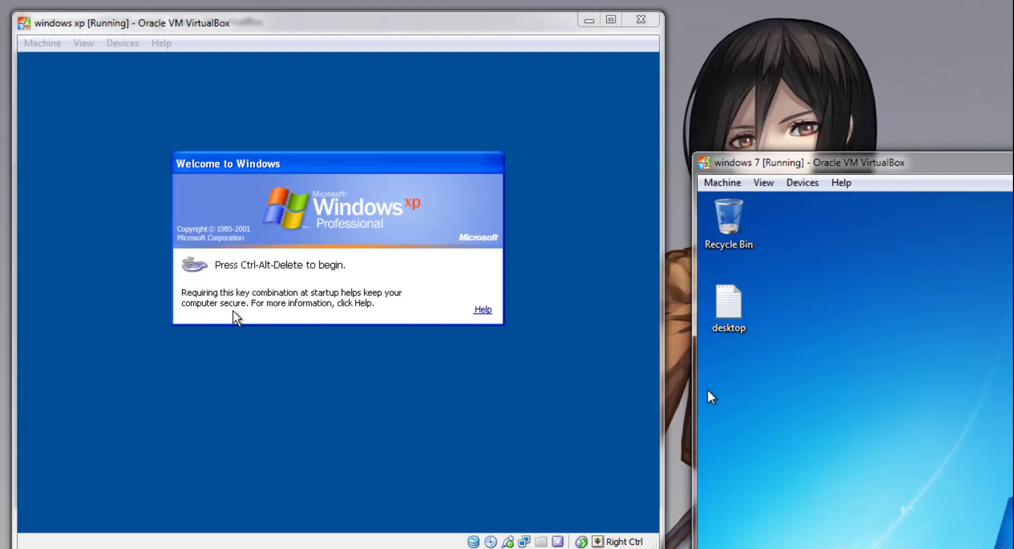
click(43, 44)
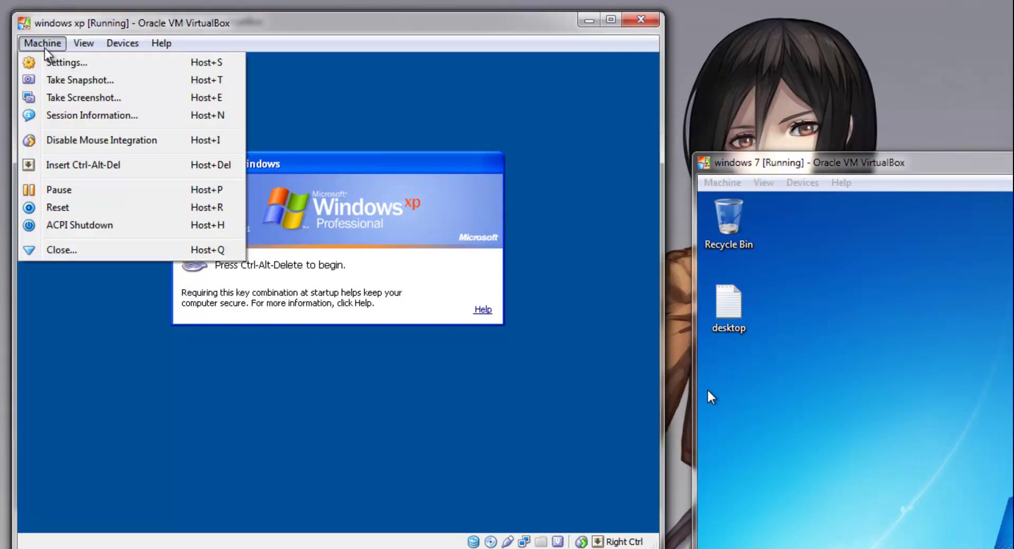
click(79, 165)
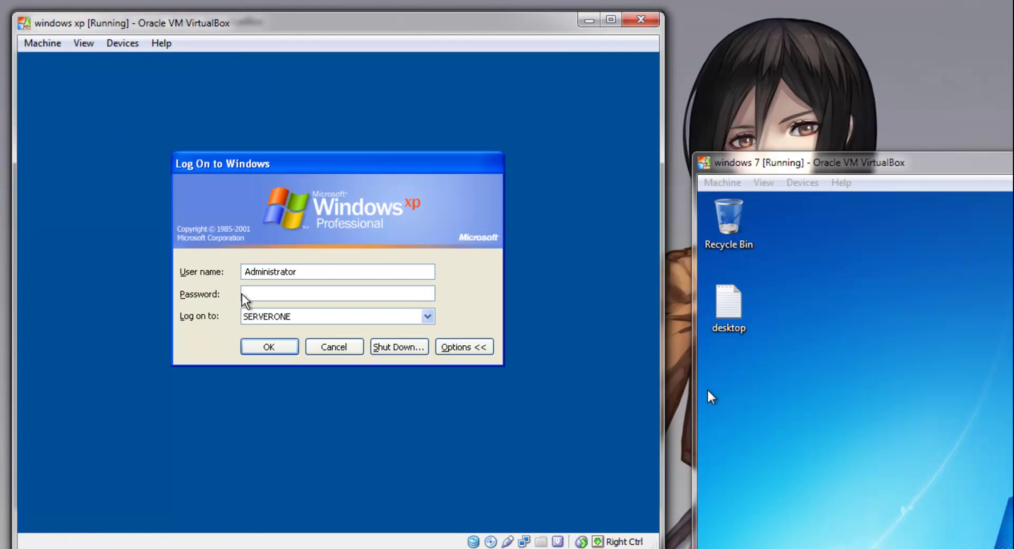